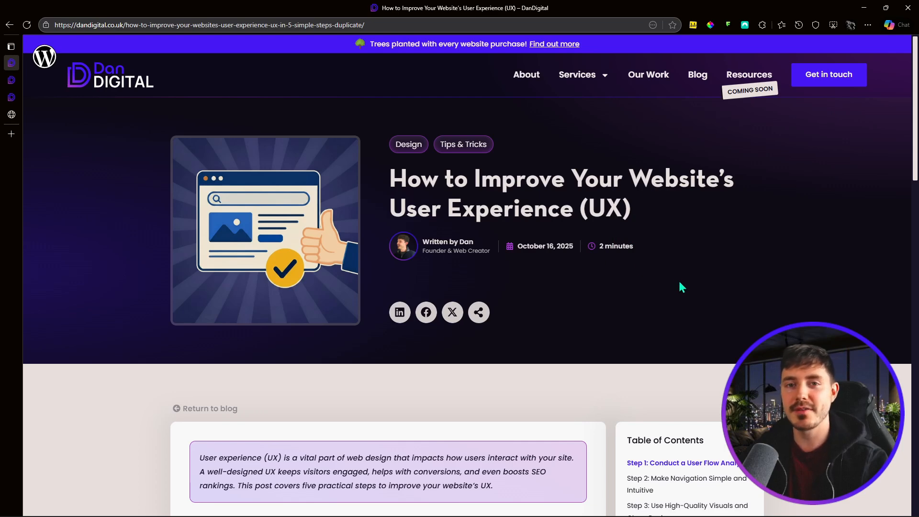
Open the generic share option on the published blog post, look through the available share targets, and close the share dialog
scroll(547, 271, down, 1)
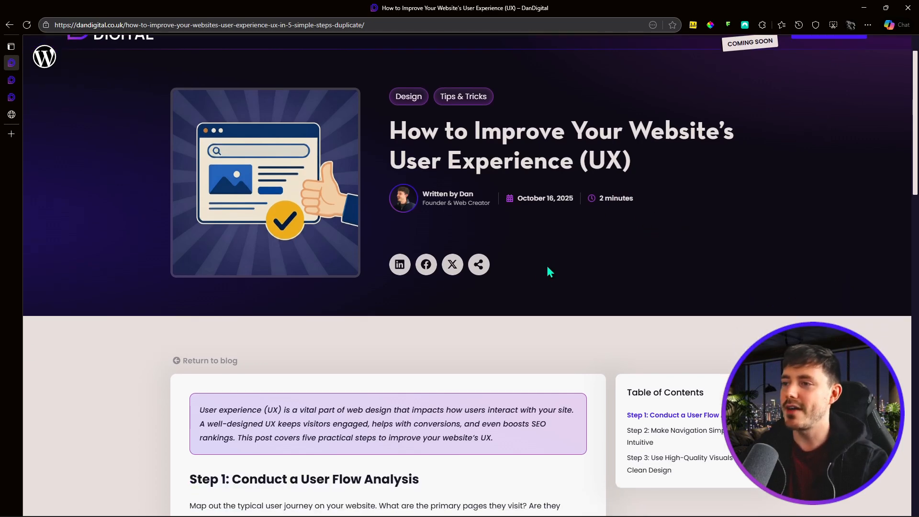
click(479, 266)
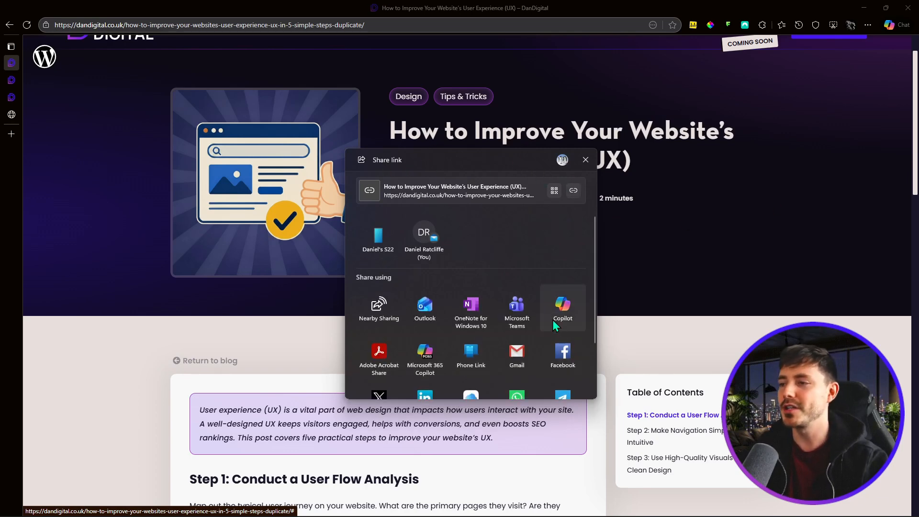
scroll(556, 325, down, 2)
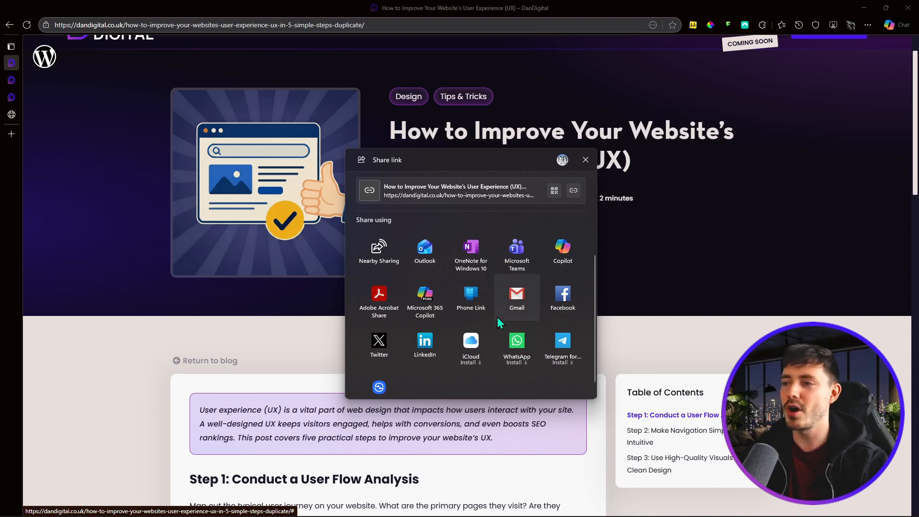
scroll(560, 254, up, 1)
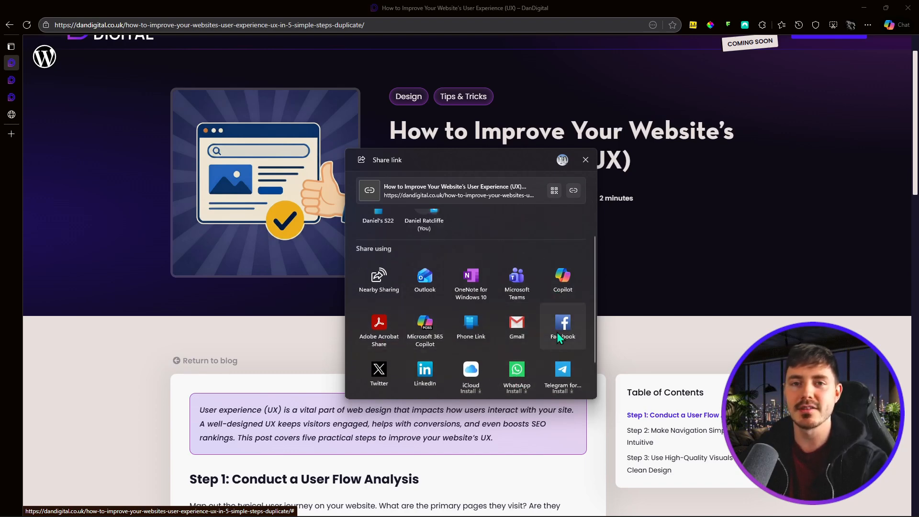
click(585, 160)
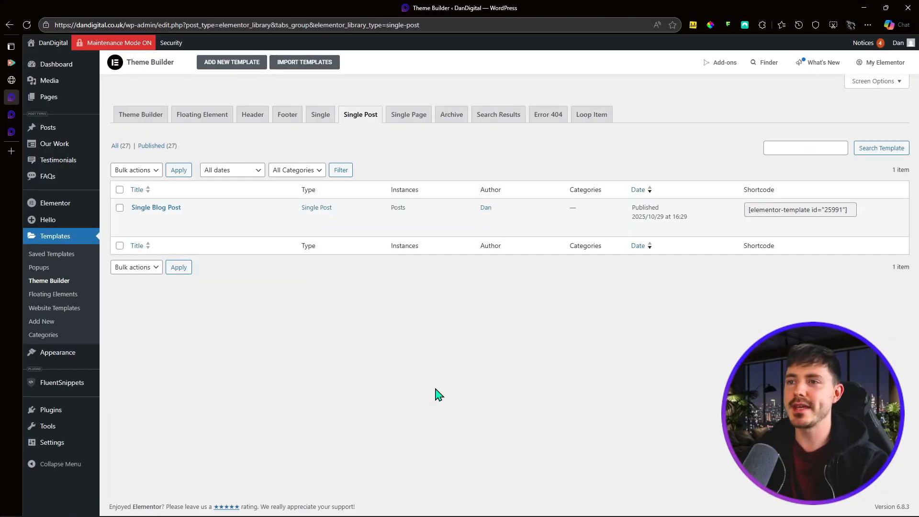
Switch to the Single Blog Post template editor and examine the network choices for the X item in the Share Buttons widget
mouse_move(365, 230)
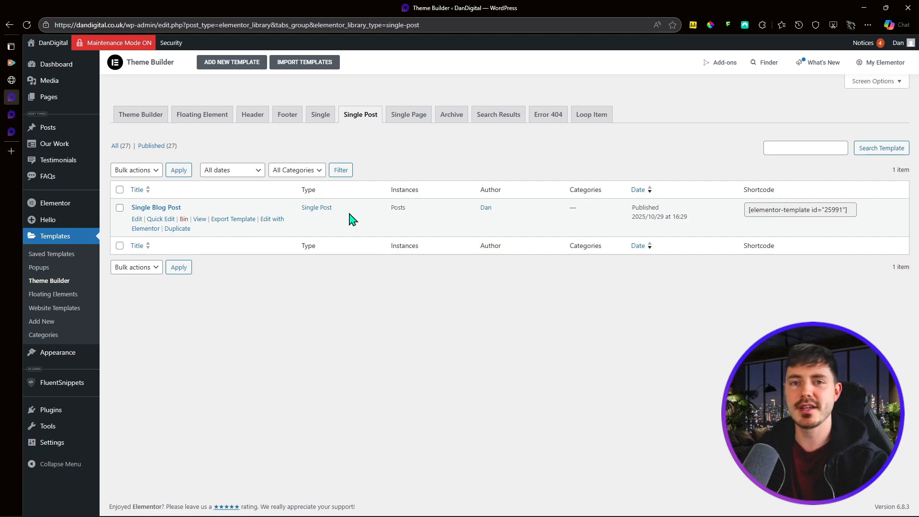
click(12, 118)
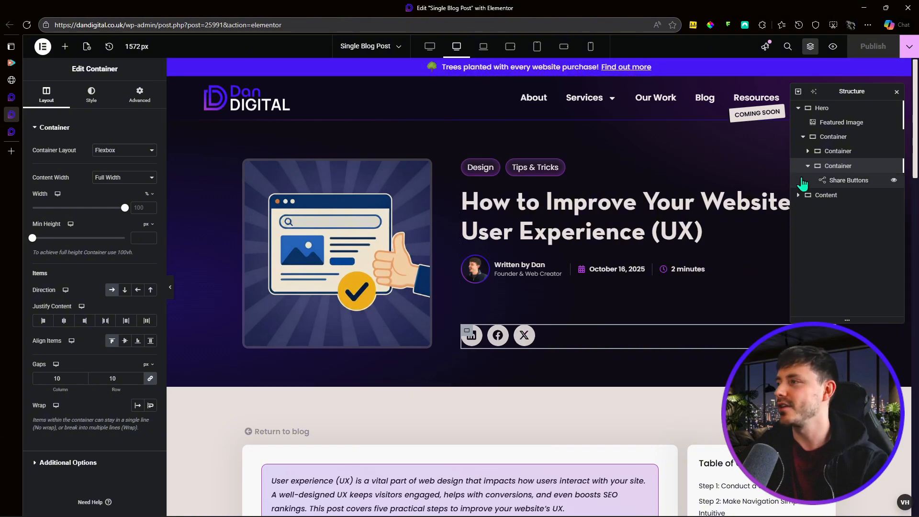
click(837, 186)
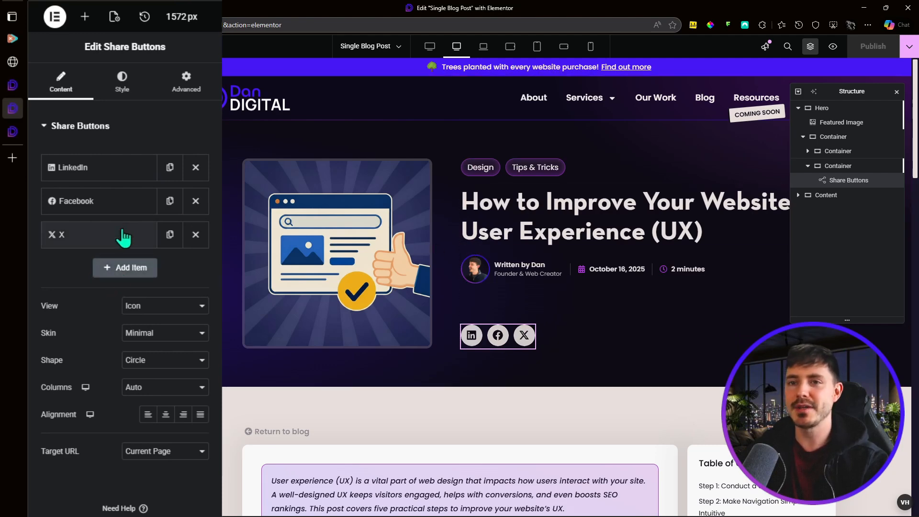
click(114, 242)
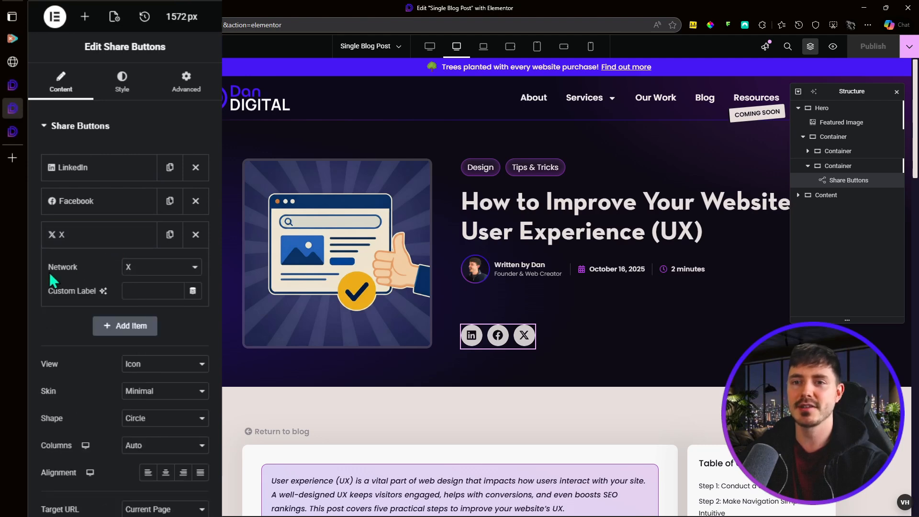
click(127, 267)
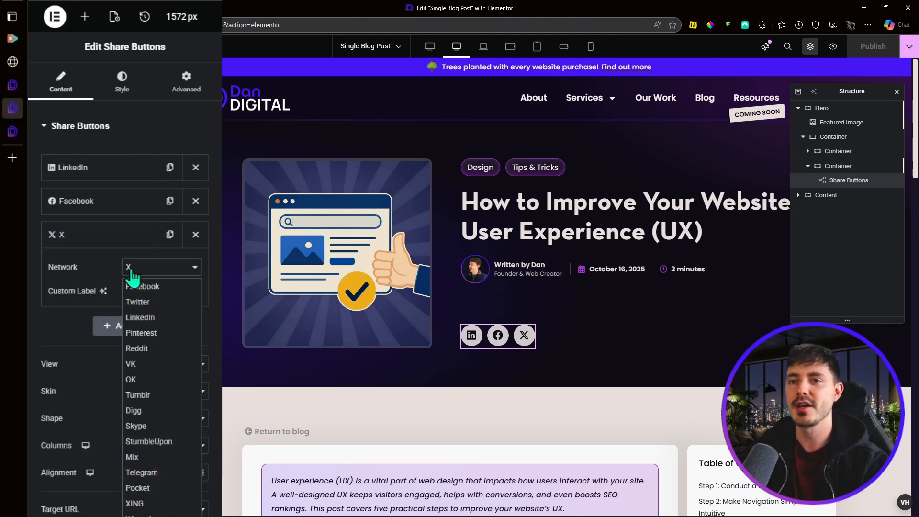
scroll(131, 422, down, 2)
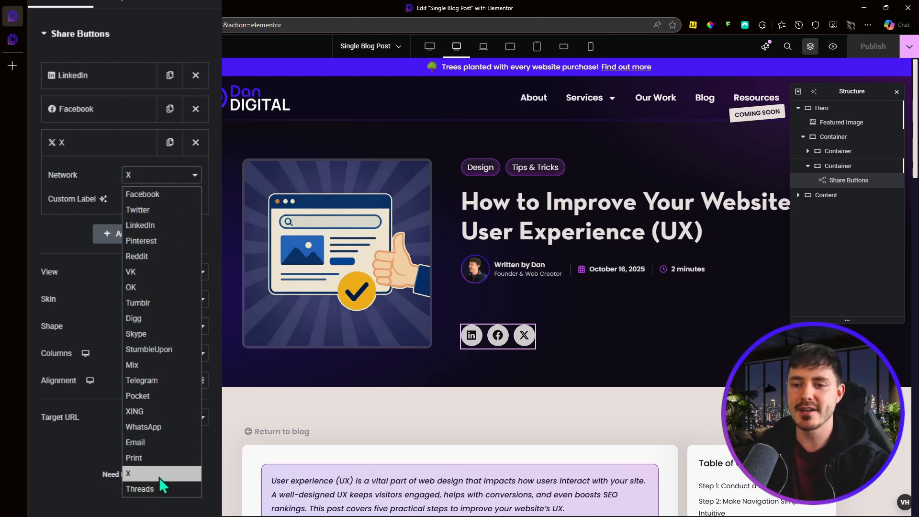
click(129, 153)
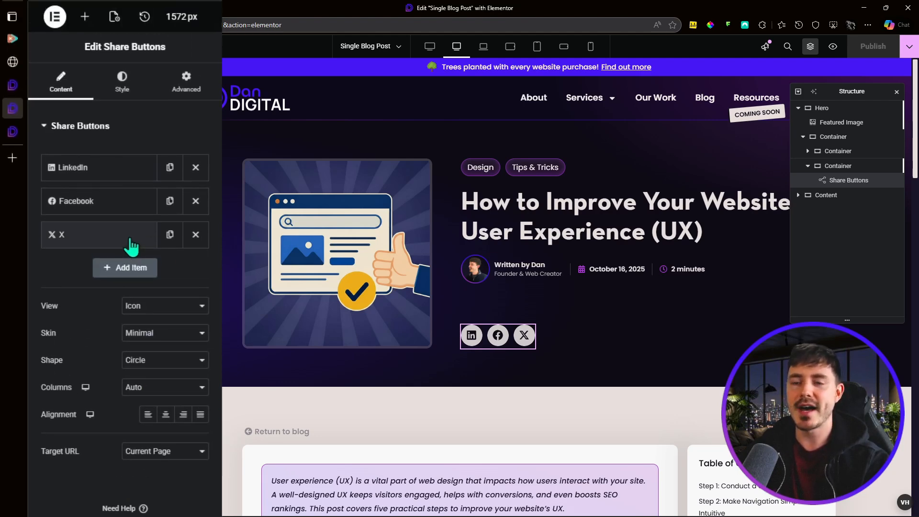
Add a Button widget to the container that holds the Share Buttons
click(846, 168)
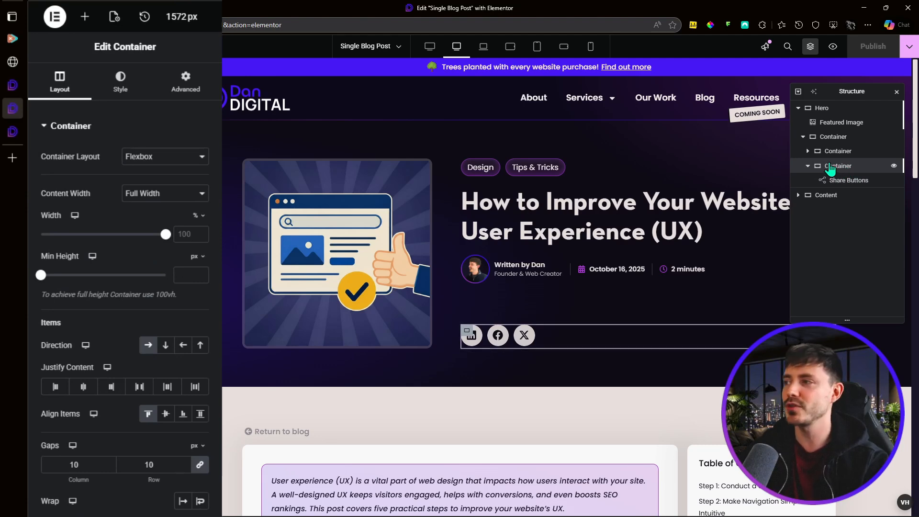
click(85, 16)
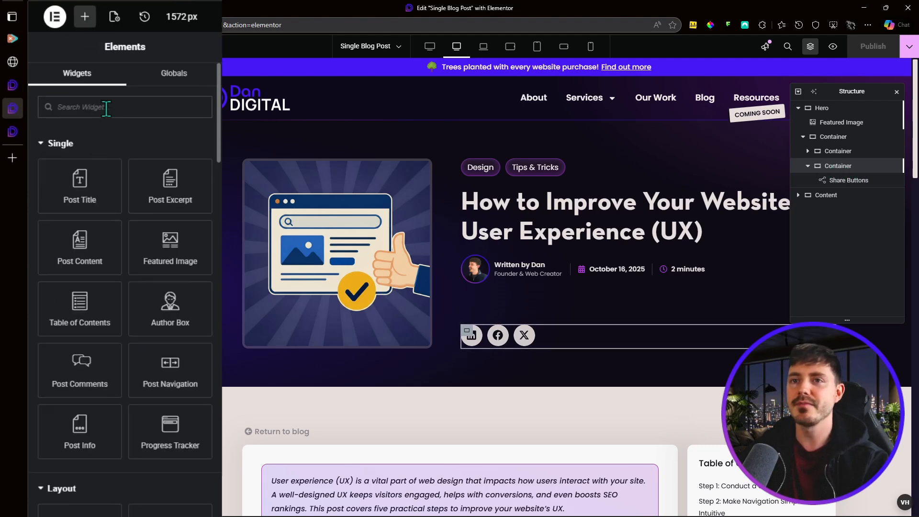
text(button)
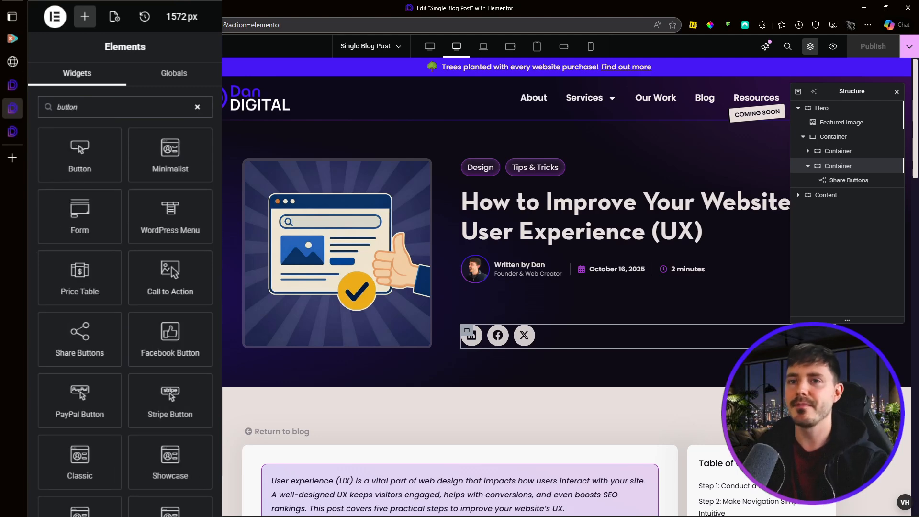
click(99, 145)
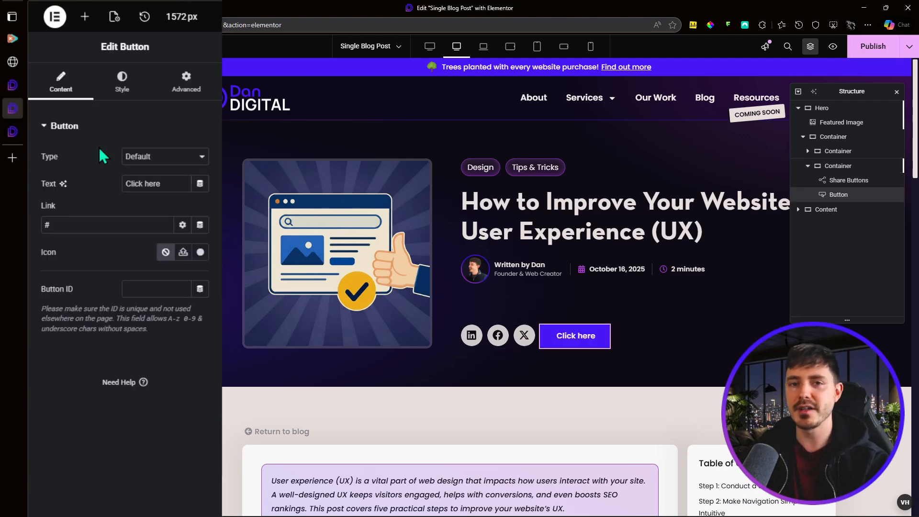
Set the new button's ID to share-btn and open its link's custom attributes for editing
click(148, 289)
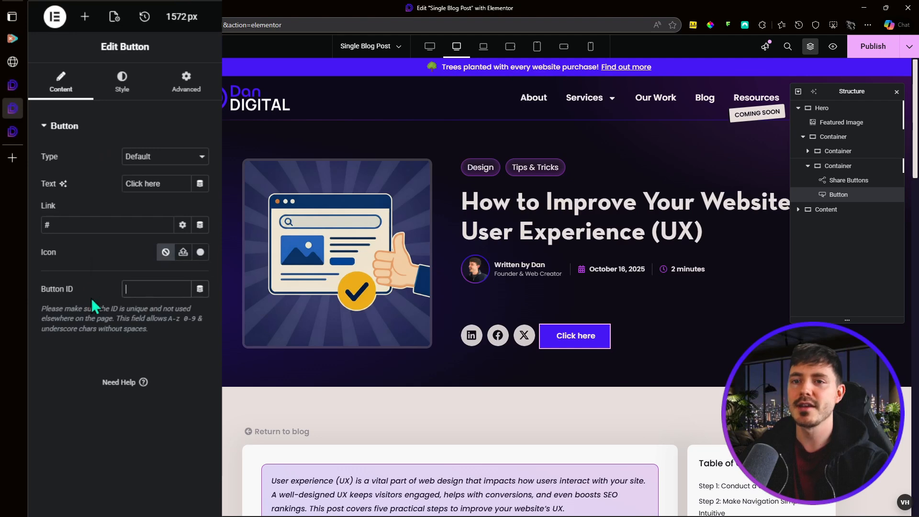
text(s)
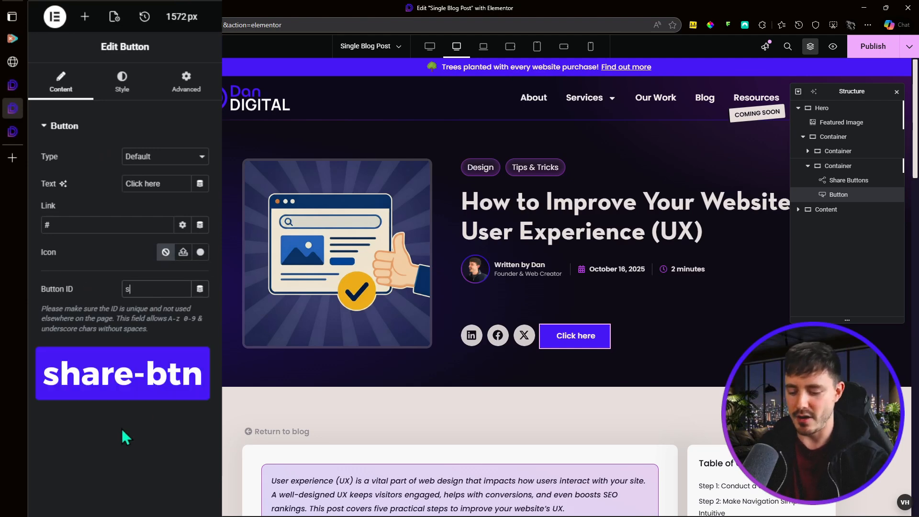
text(hare-btn)
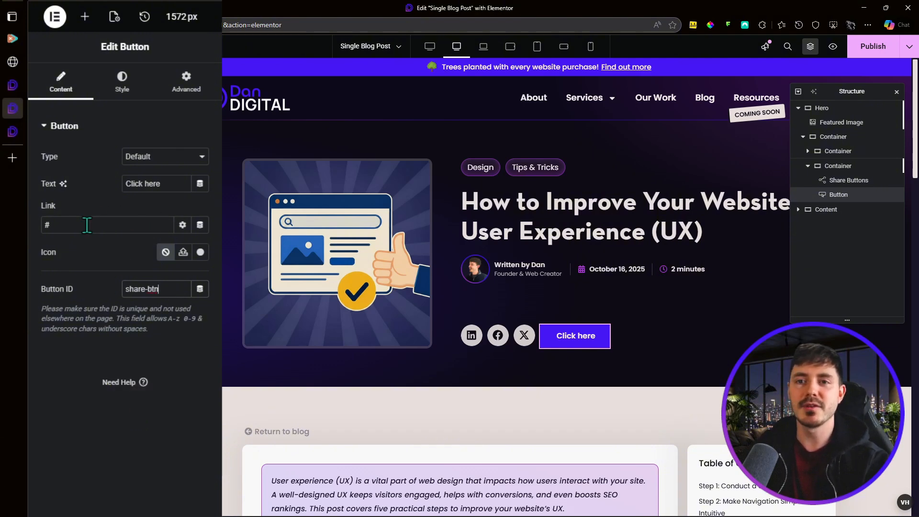
click(182, 225)
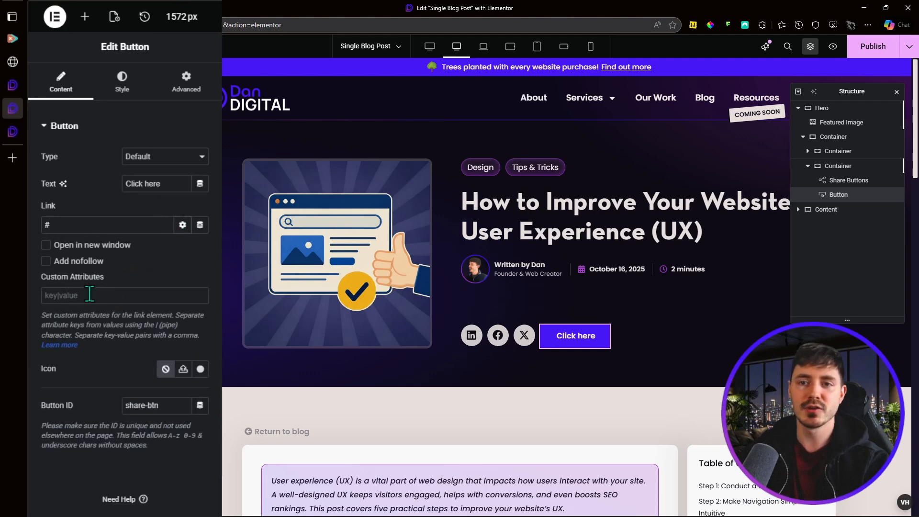
click(89, 294)
key(ctrl+v)
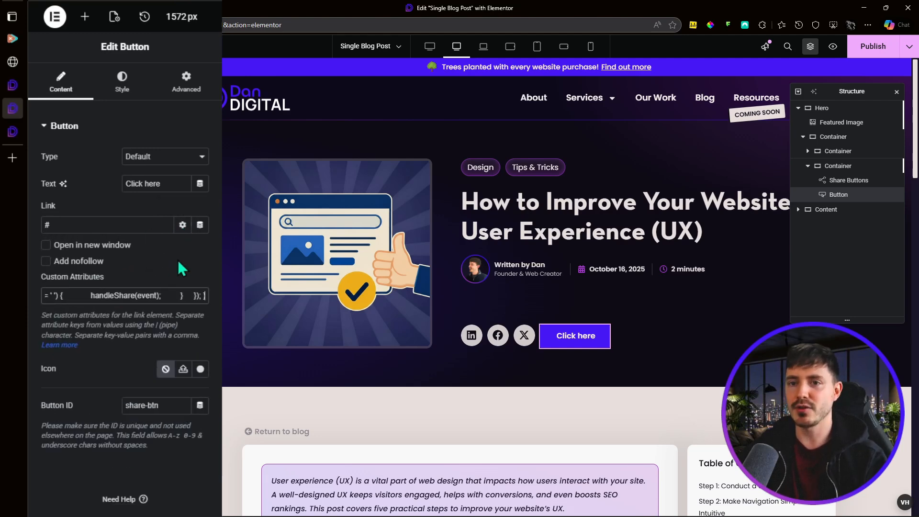
key(ctrl+a)
key(BackSpace)
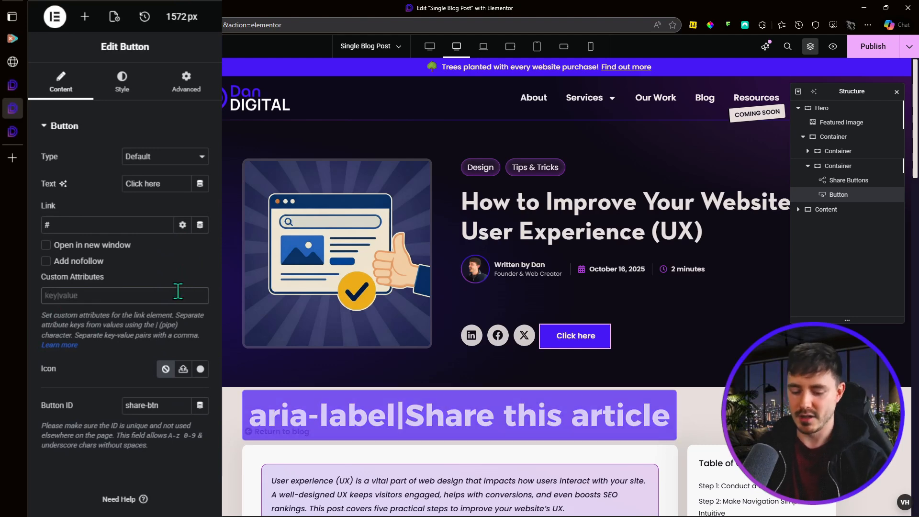
Set the button link's custom attribute to aria-label|Share this article
text(aria-label)
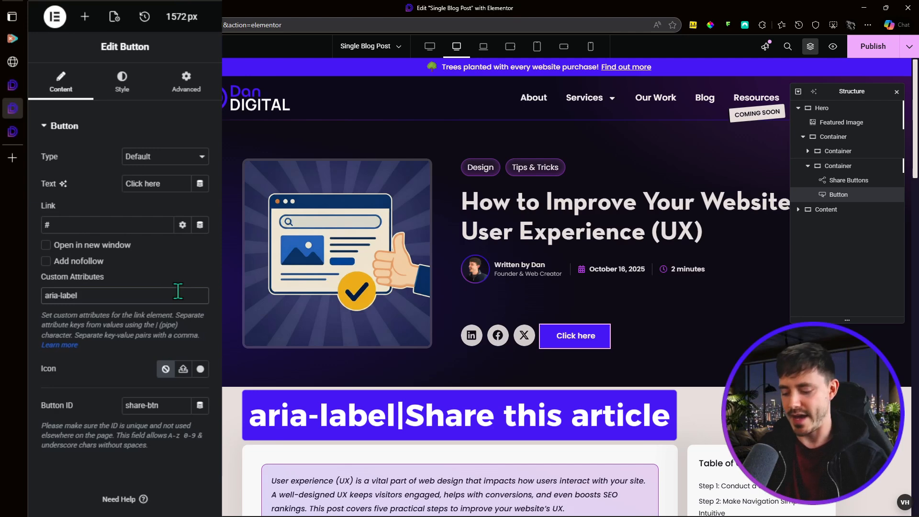
text(|Share this article)
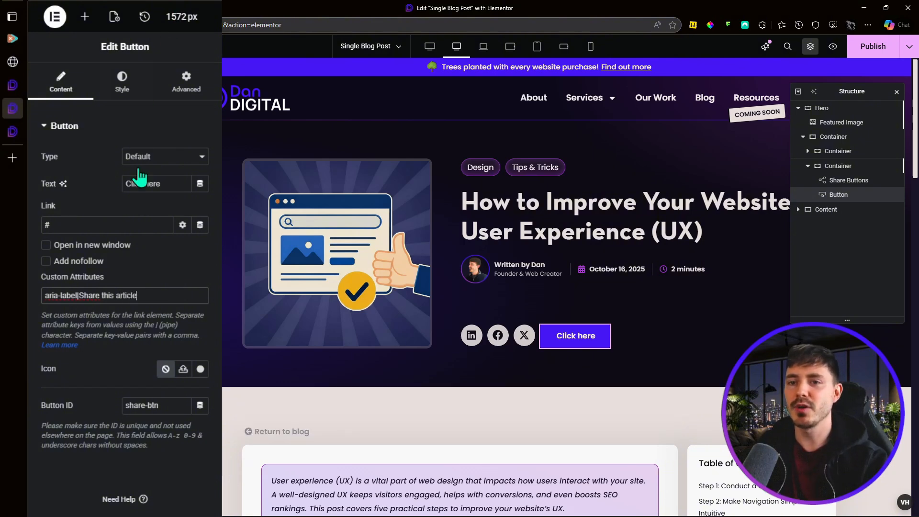
Add an HTML widget after the button and enter an empty <script></script> block with a blank line between the tags
click(84, 19)
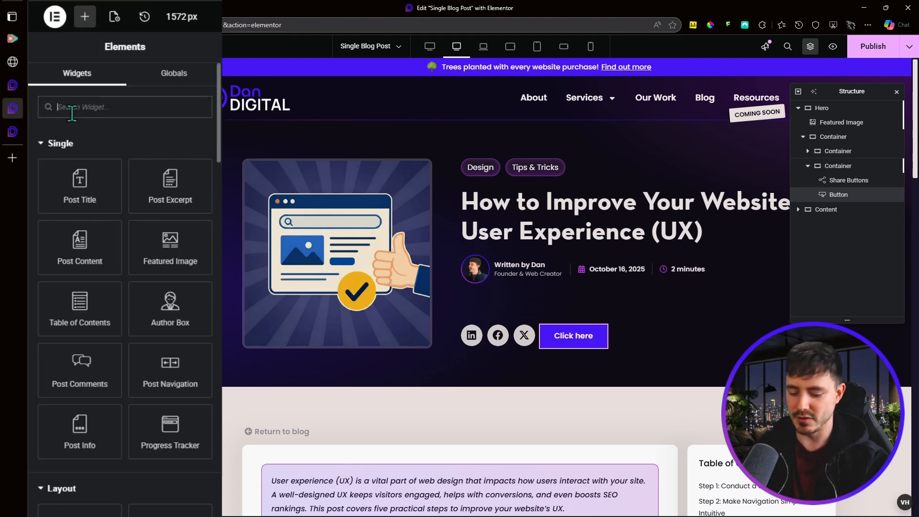
text(html)
click(118, 159)
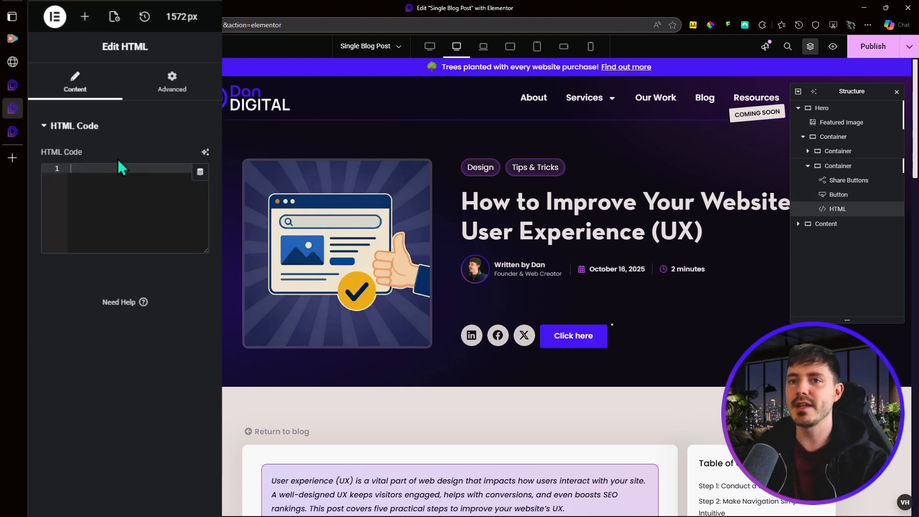
text(<sc)
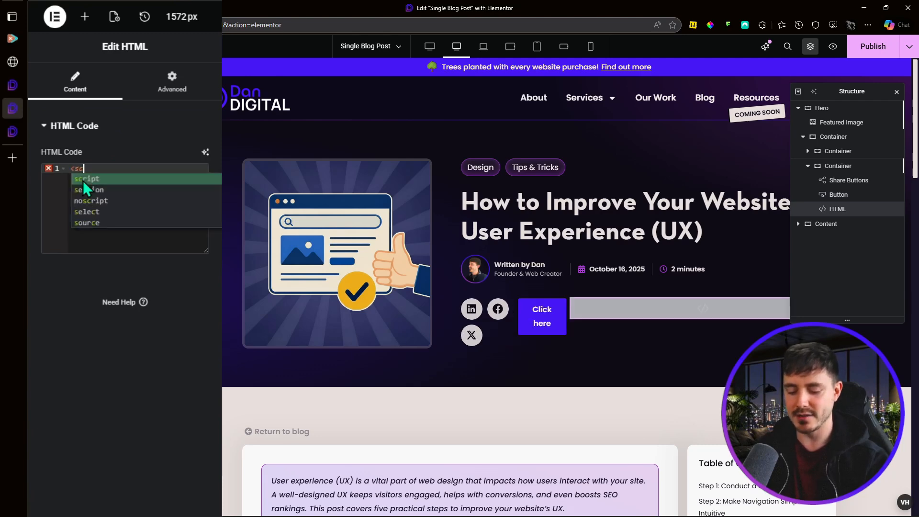
text(ript></script>)
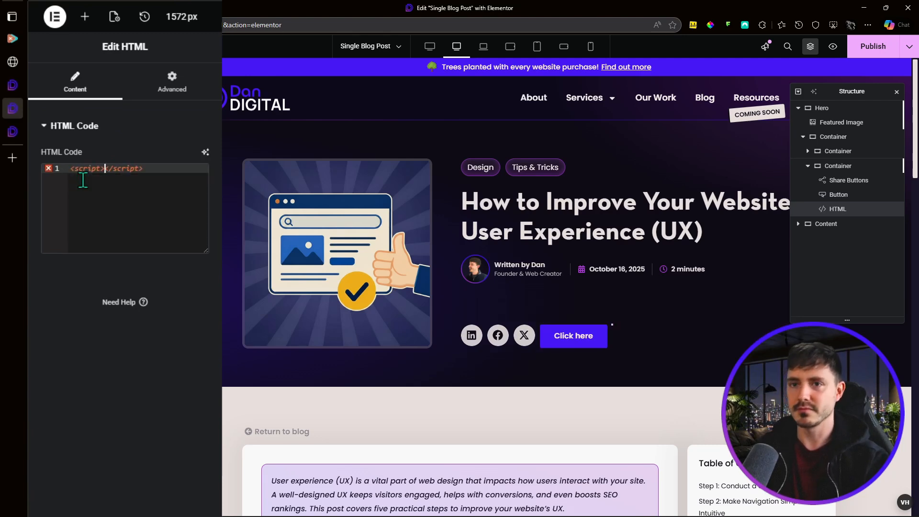
key(Return)
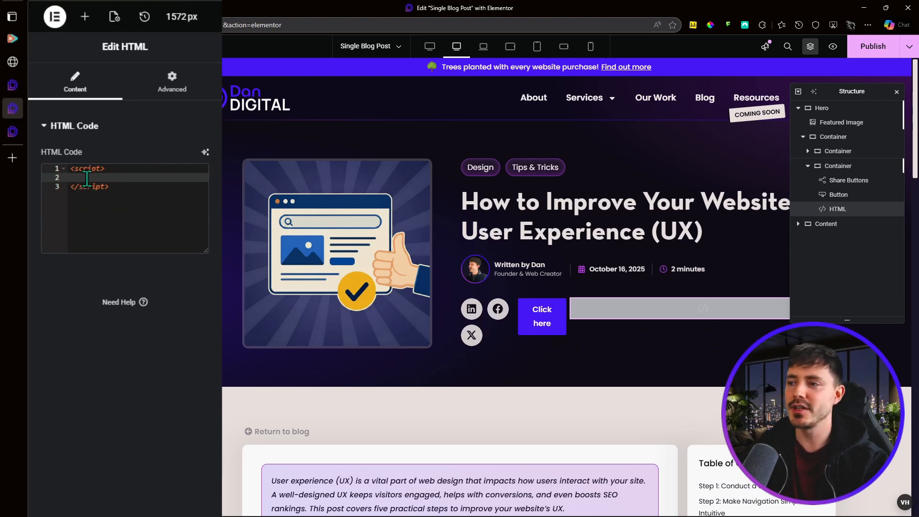
Switch to the Code Snippets Cloud page and copy the code of the "Add a share button to your WordPress blog posts" snippet
click(12, 39)
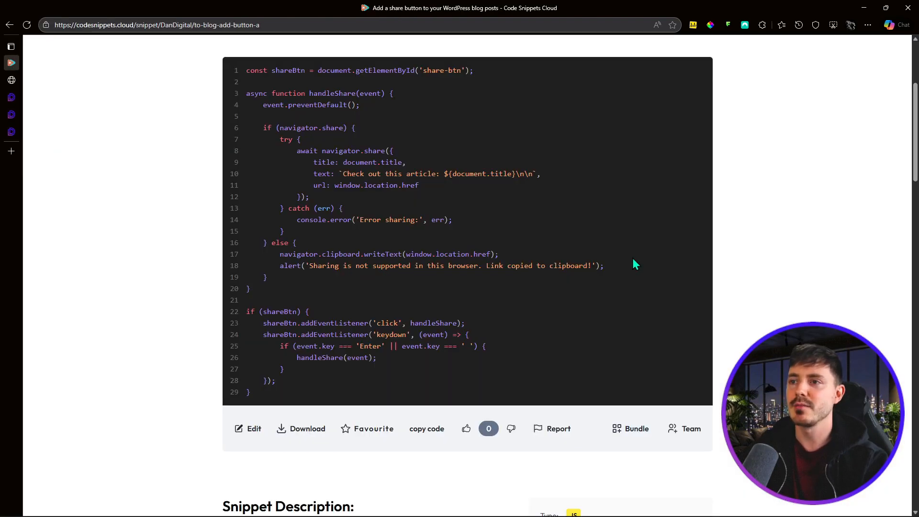
scroll(670, 249, up, 4)
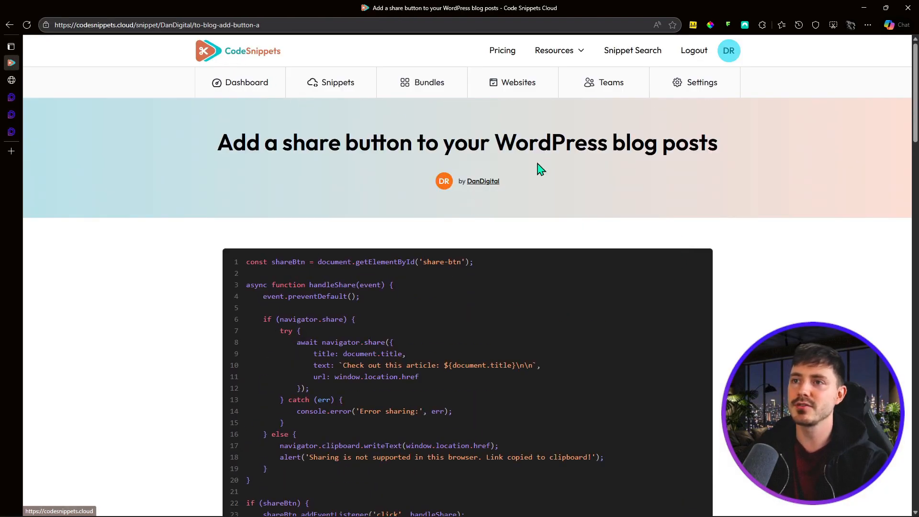
scroll(553, 143, down, 3)
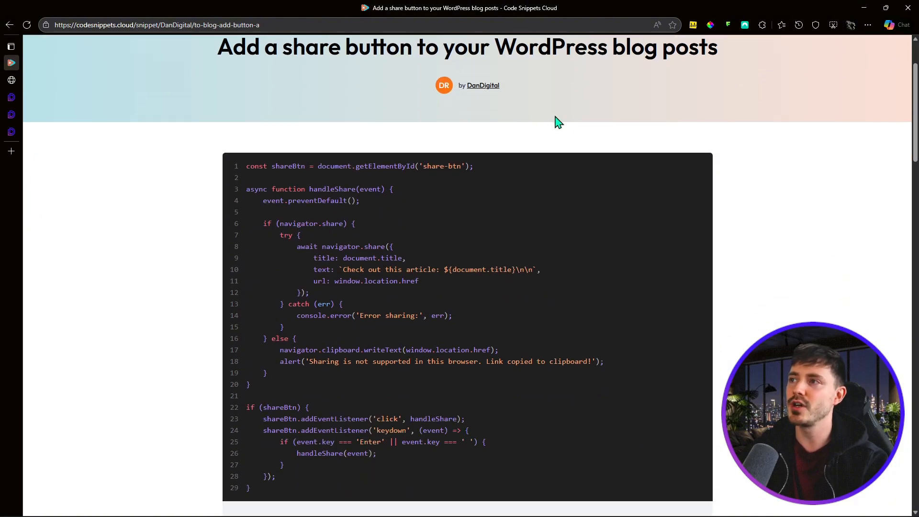
scroll(551, 165, down, 2)
click(421, 381)
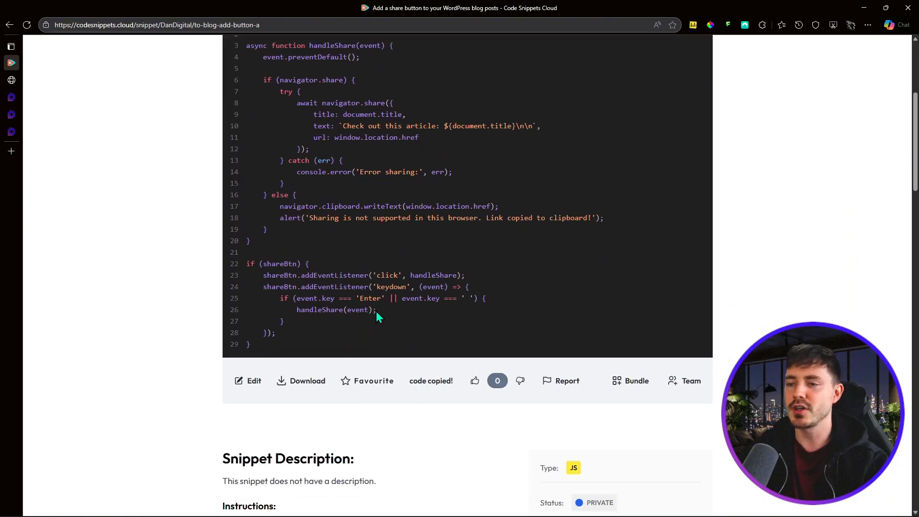
Switch back to the Elementor editor and paste the copied share snippet between the HTML widget's script tags
click(13, 117)
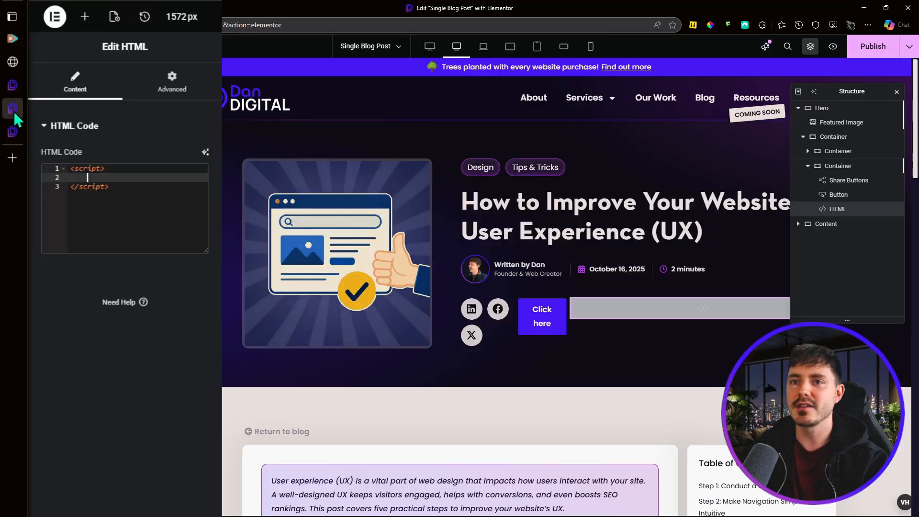
click(115, 177)
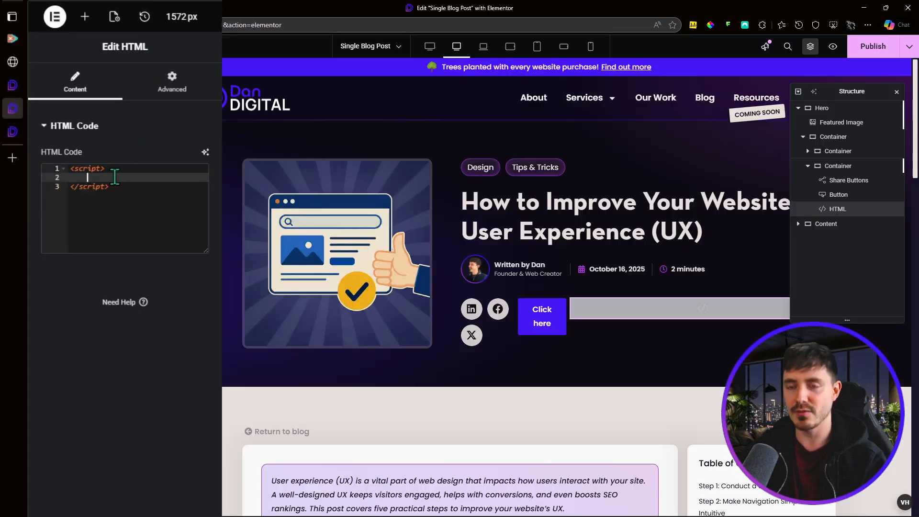
key(ctrl+v)
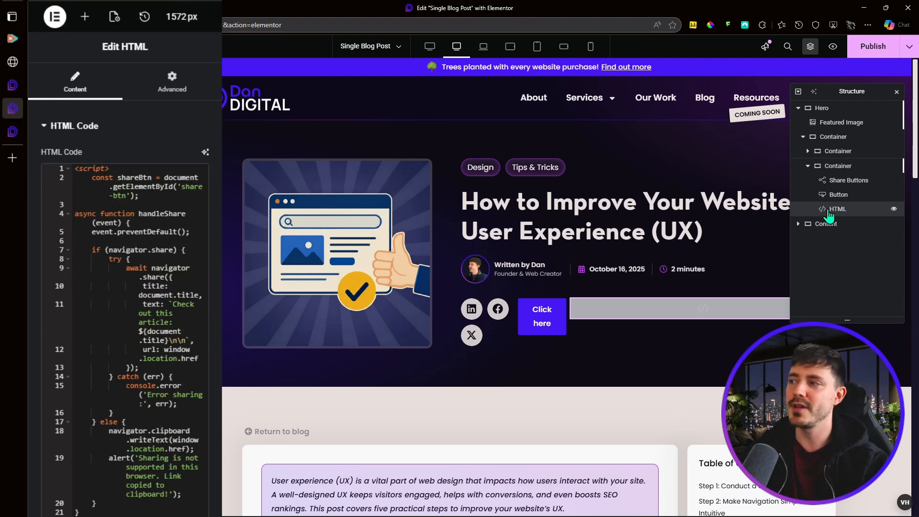
Set the HTML widget's position to Absolute and publish the Single Blog Post template
click(190, 92)
scroll(153, 364, down, 2)
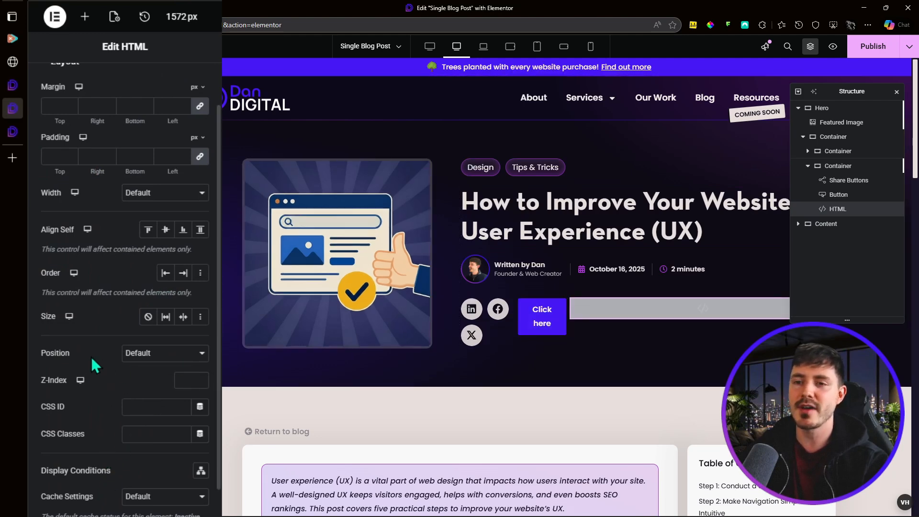
click(174, 355)
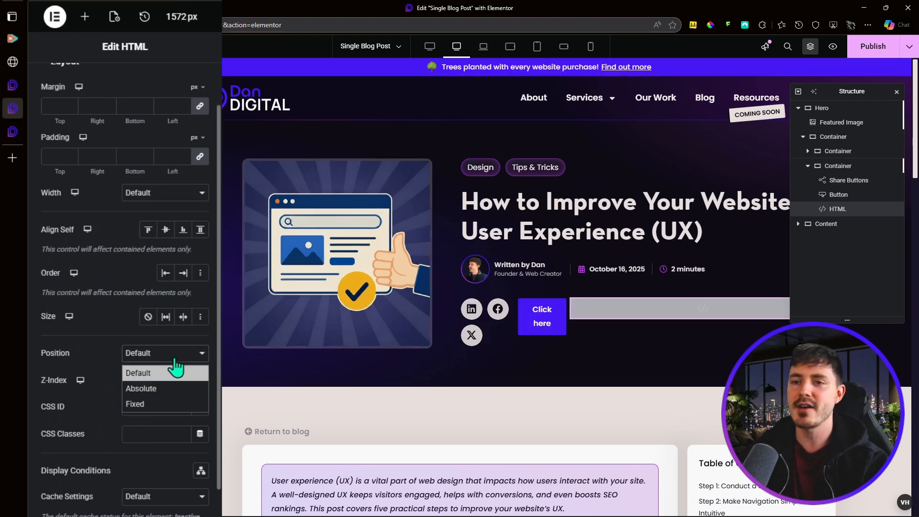
click(138, 384)
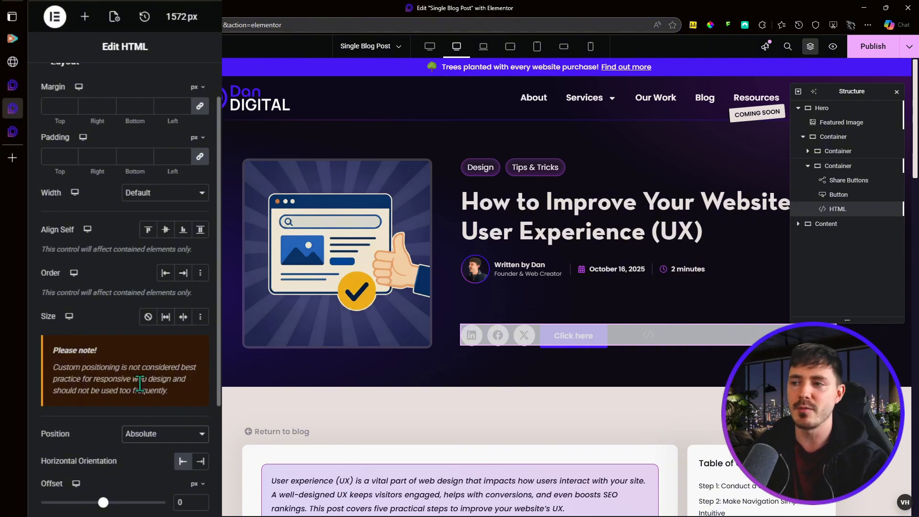
click(857, 46)
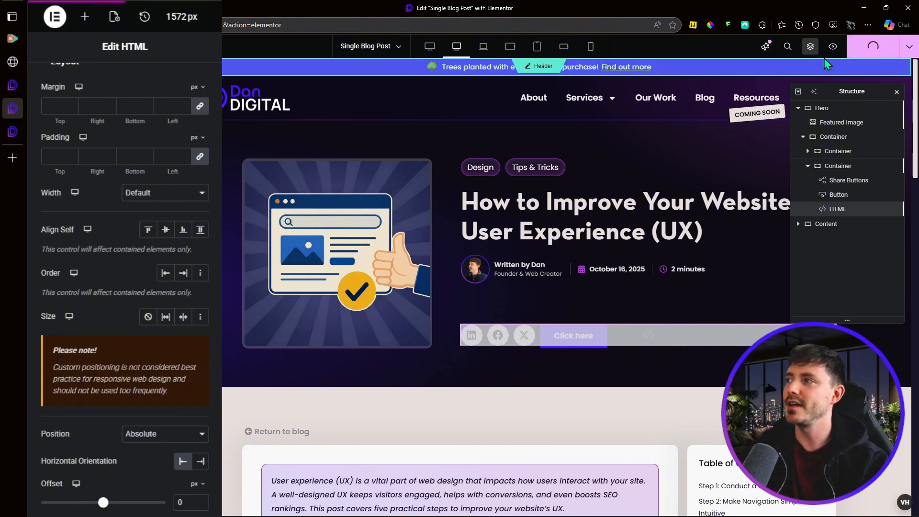
Reload the live blog post, test the Click here button, look through the native share dialog's options and close it
click(13, 130)
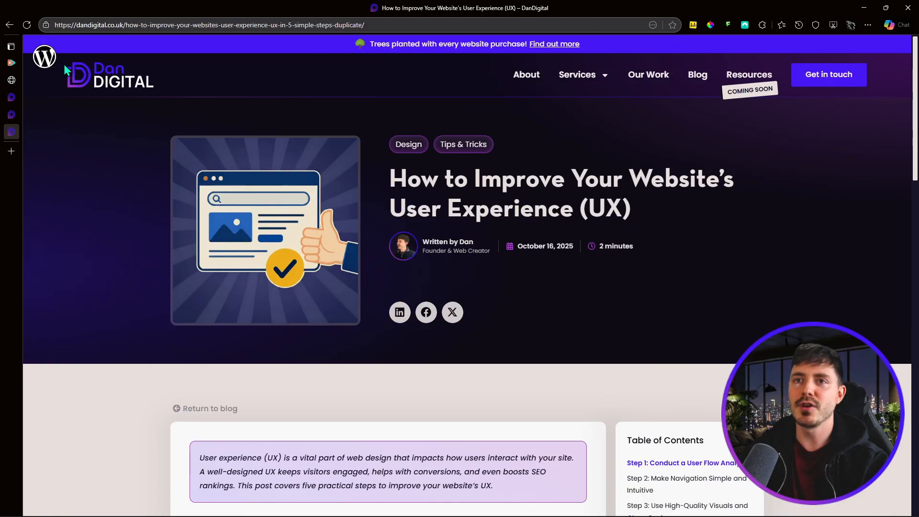
click(28, 25)
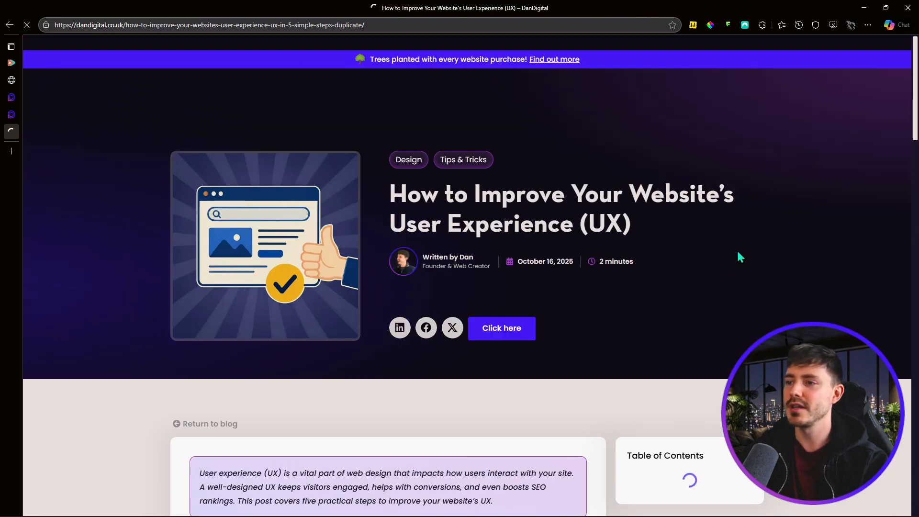
click(503, 316)
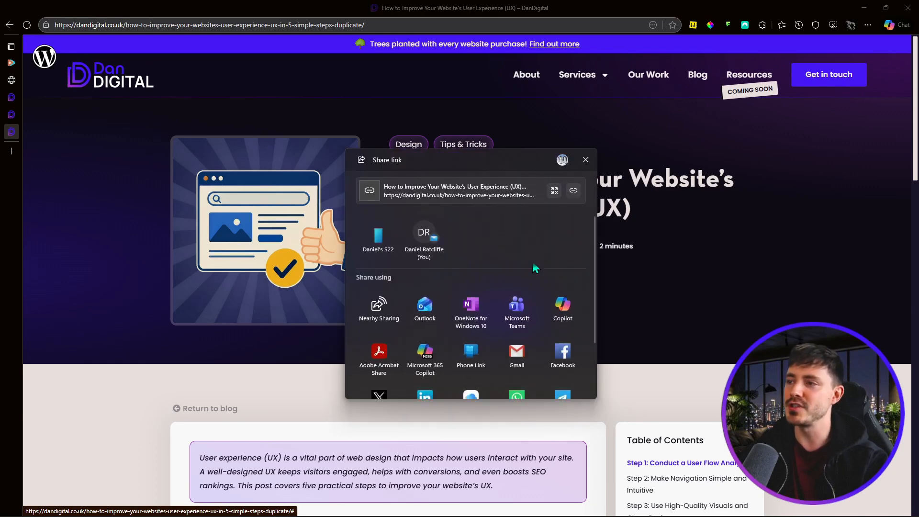
scroll(535, 268, down, 2)
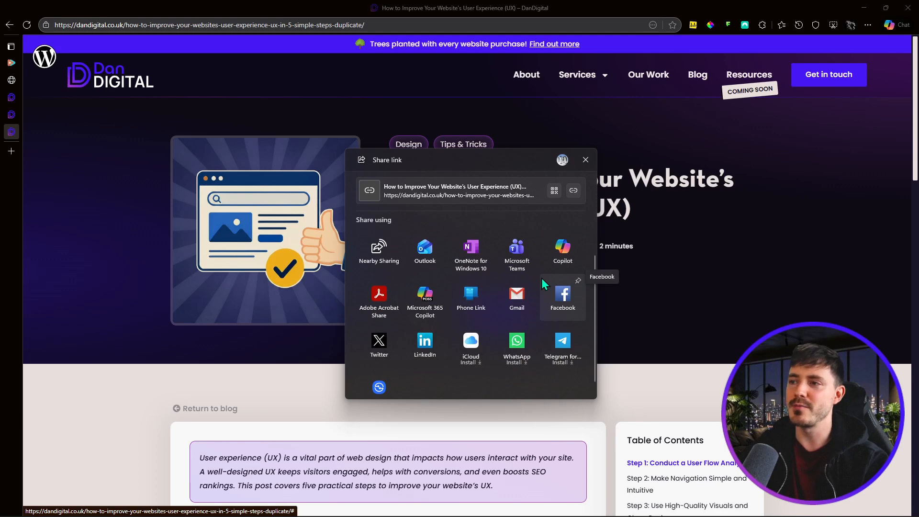
scroll(542, 283, up, 1)
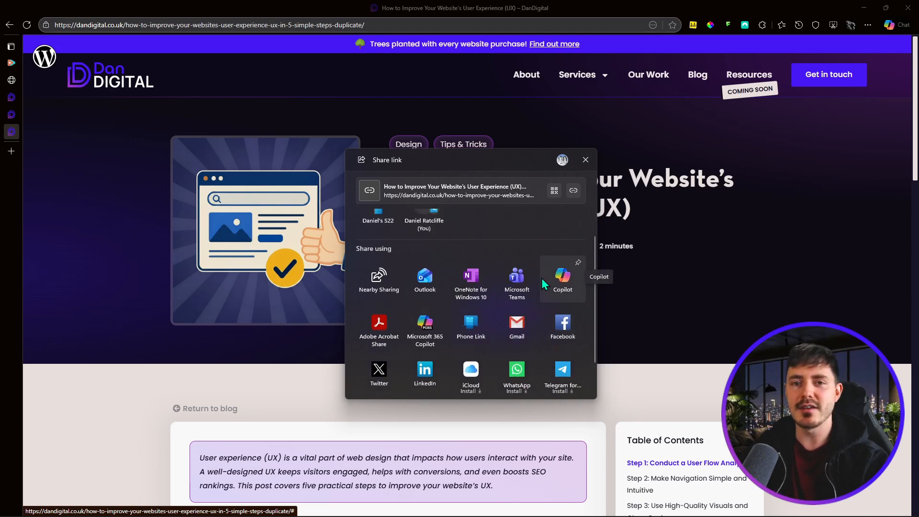
click(585, 160)
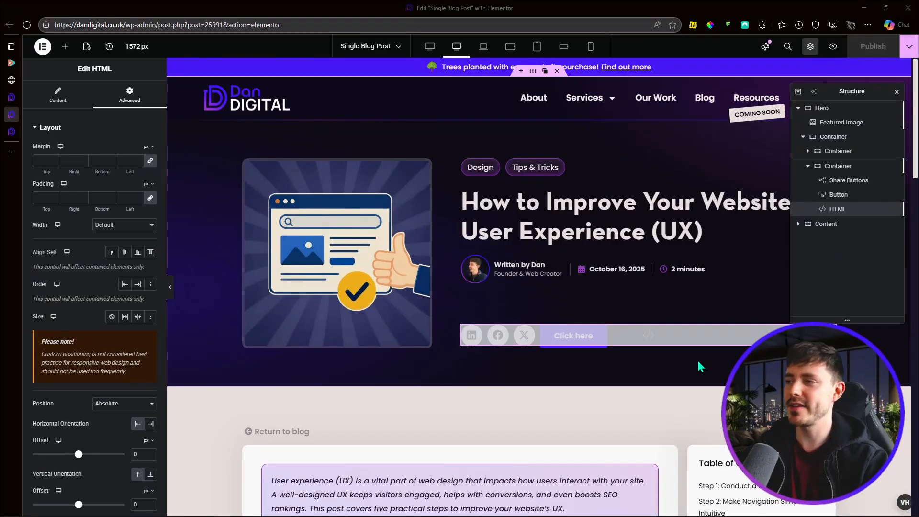
Hide the HTML widget in the editor and review the Share Buttons widget's content and style settings
click(893, 210)
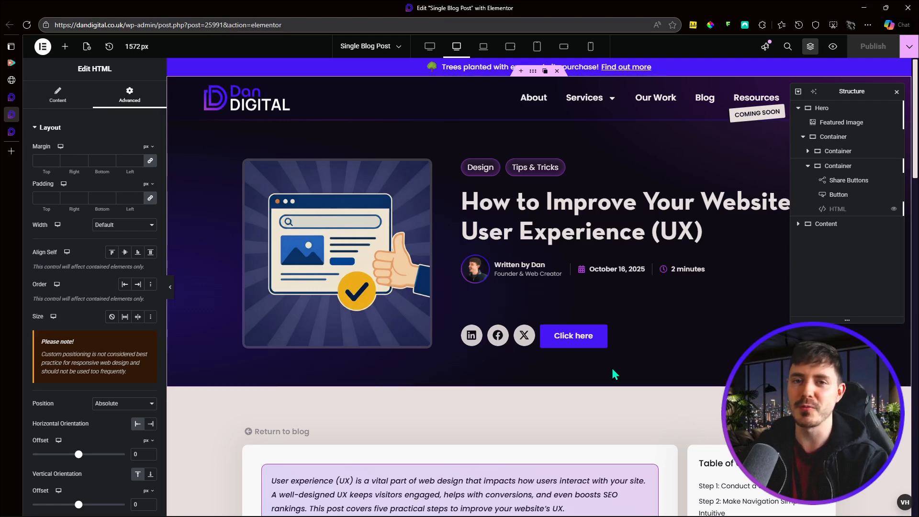
click(860, 185)
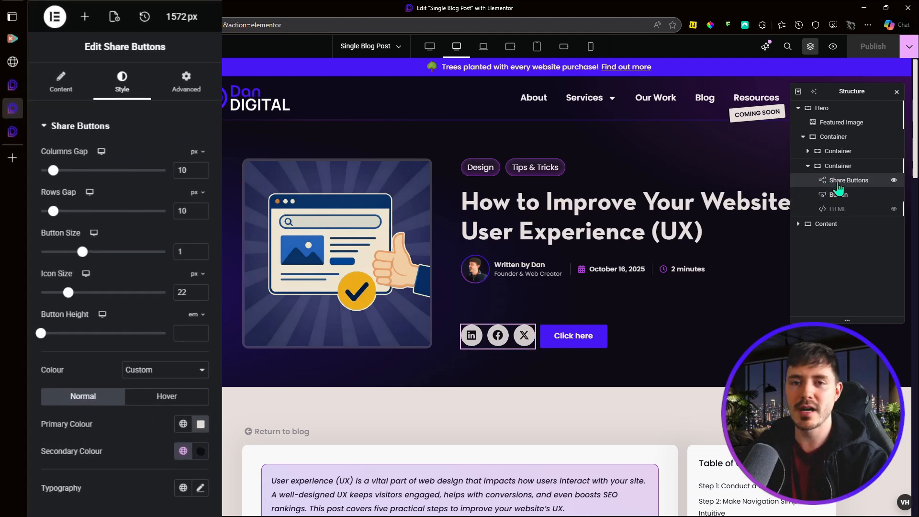
click(61, 92)
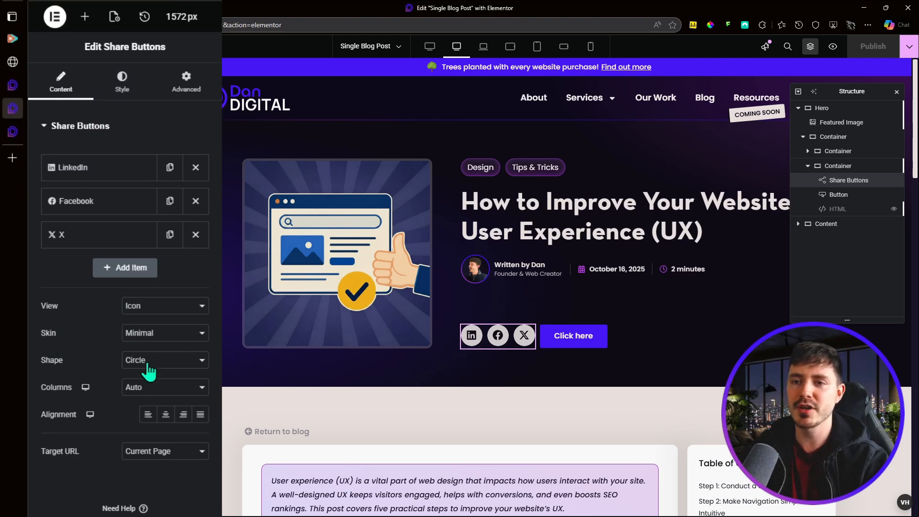
click(144, 94)
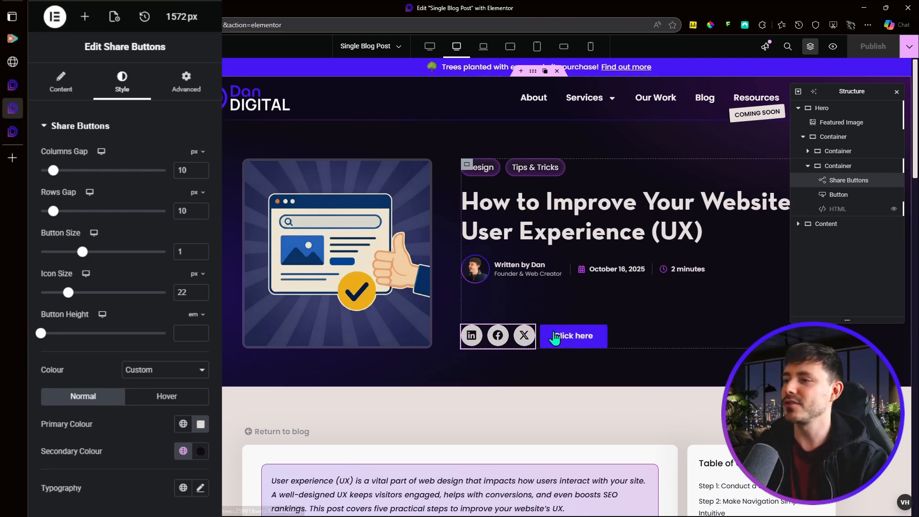
Check the gaps of the container holding the share buttons and compare them with the Share Buttons widget's column and row gaps
click(842, 166)
scroll(51, 390, down, 3)
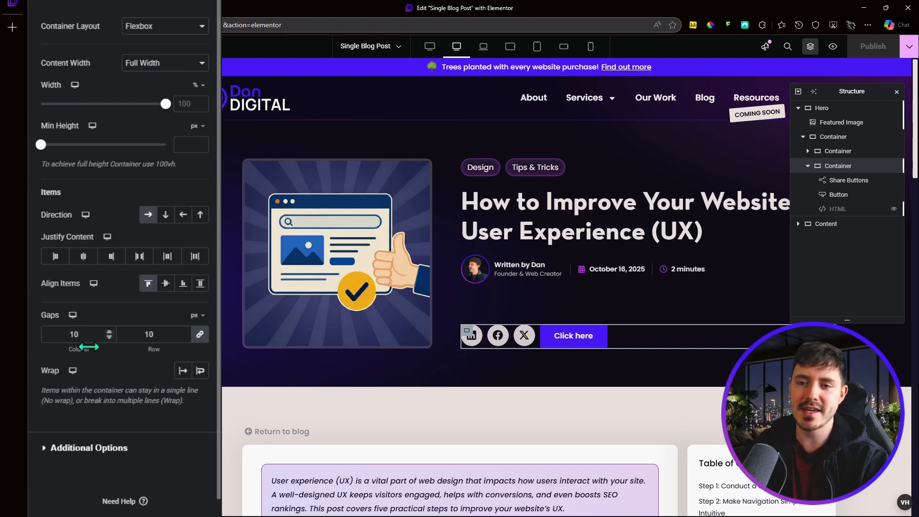
scroll(91, 335, up, 3)
click(856, 186)
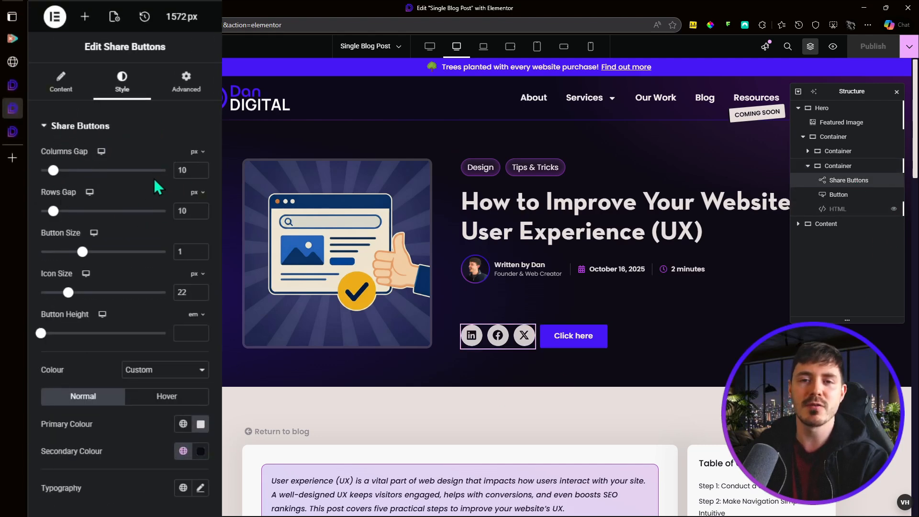
Remove the Click here text from the custom share button
click(843, 201)
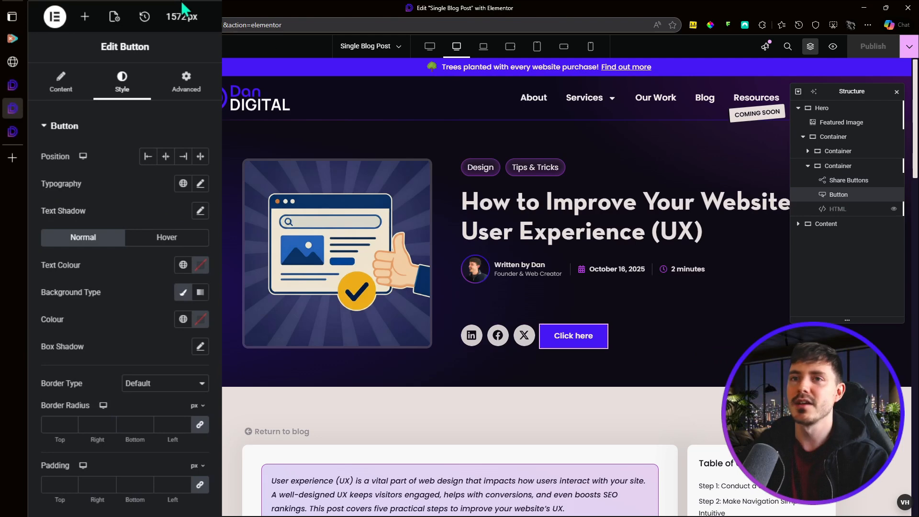
click(71, 88)
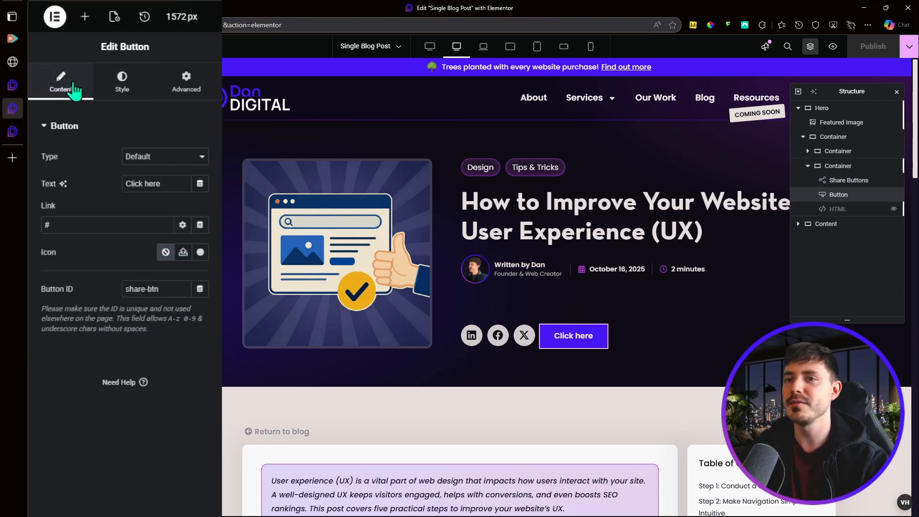
triple_click(159, 183)
key(BackSpace)
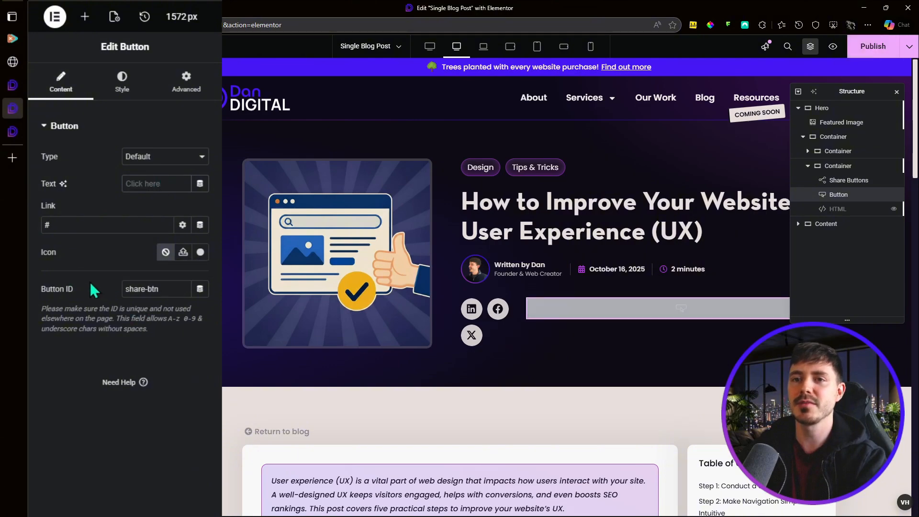
Search the icon library for share and insert the Share alt icon on the button
click(201, 256)
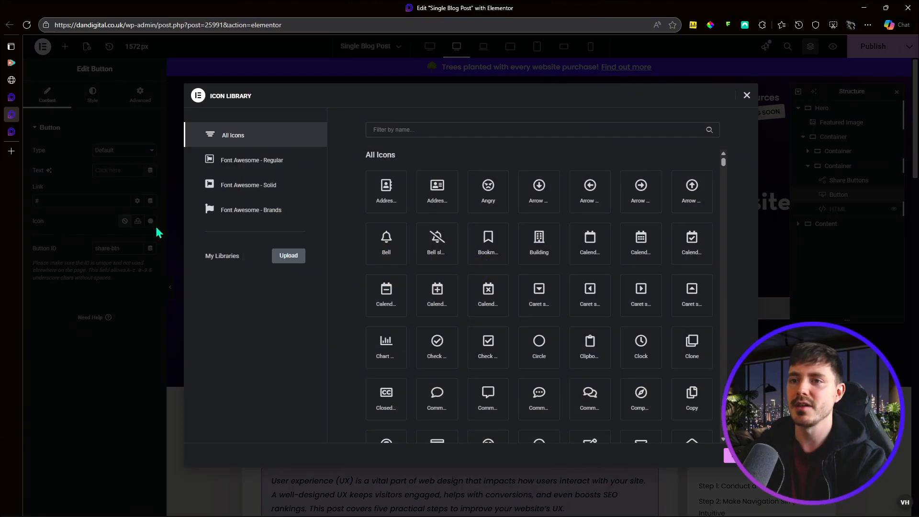
text(share)
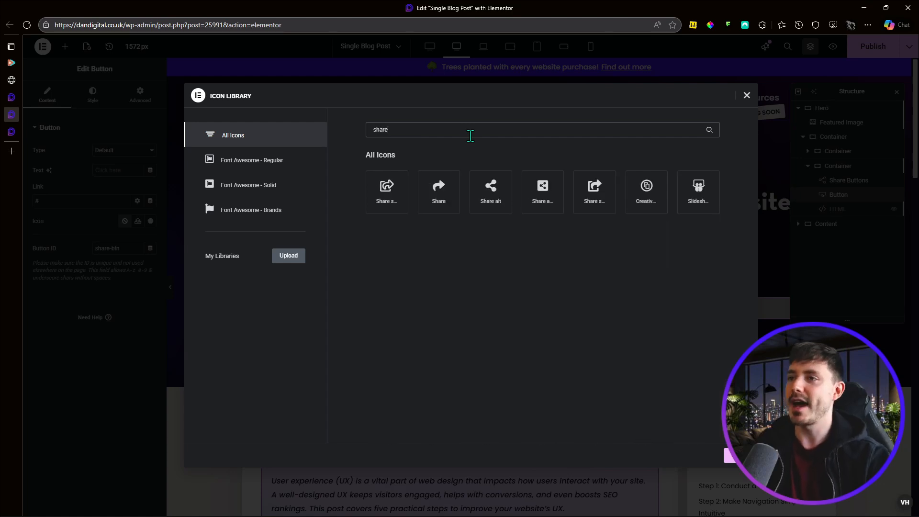
click(489, 201)
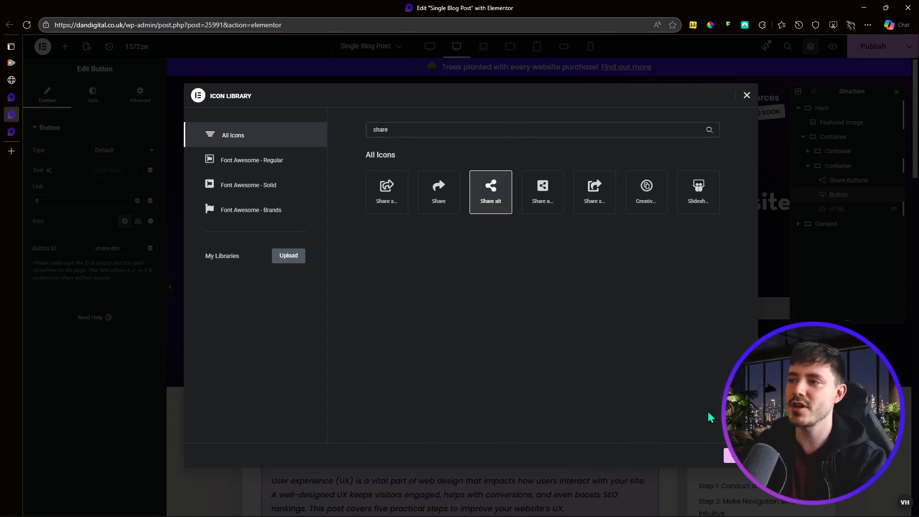
click(730, 457)
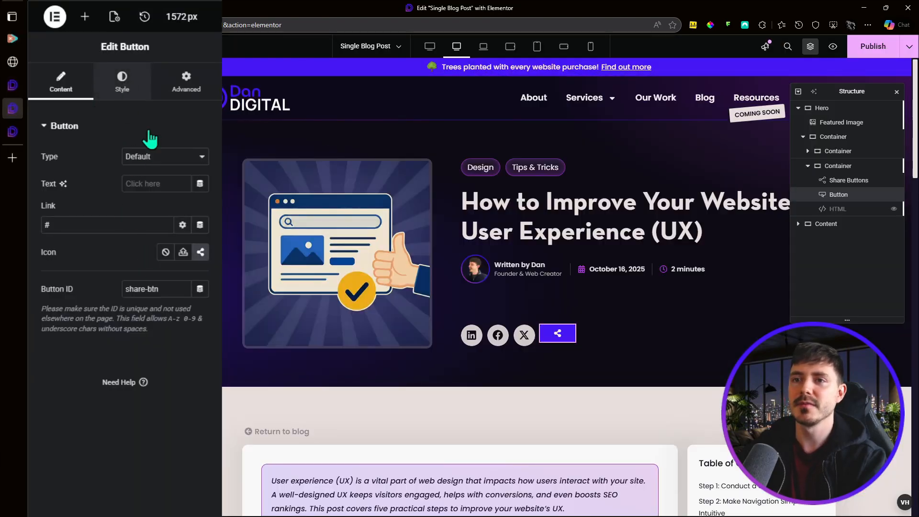
Set the share button's typography size to 21 px
click(122, 81)
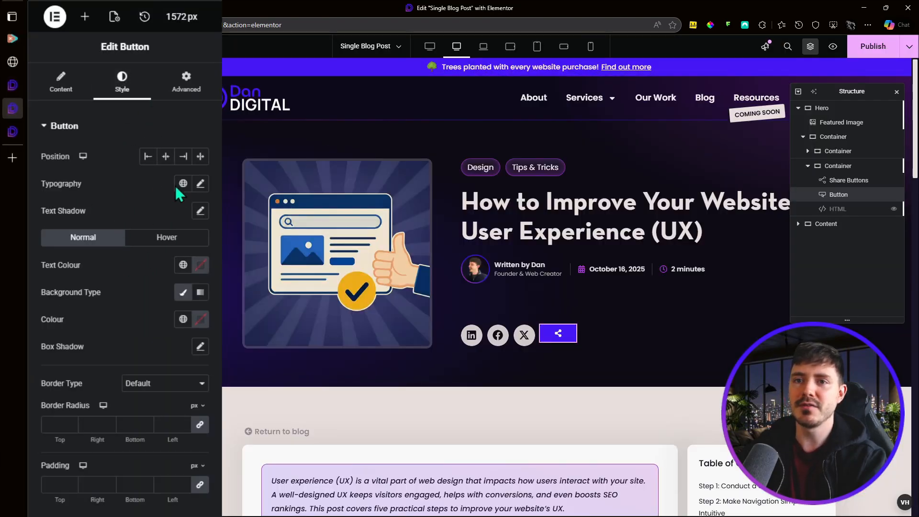
click(200, 184)
click(176, 287)
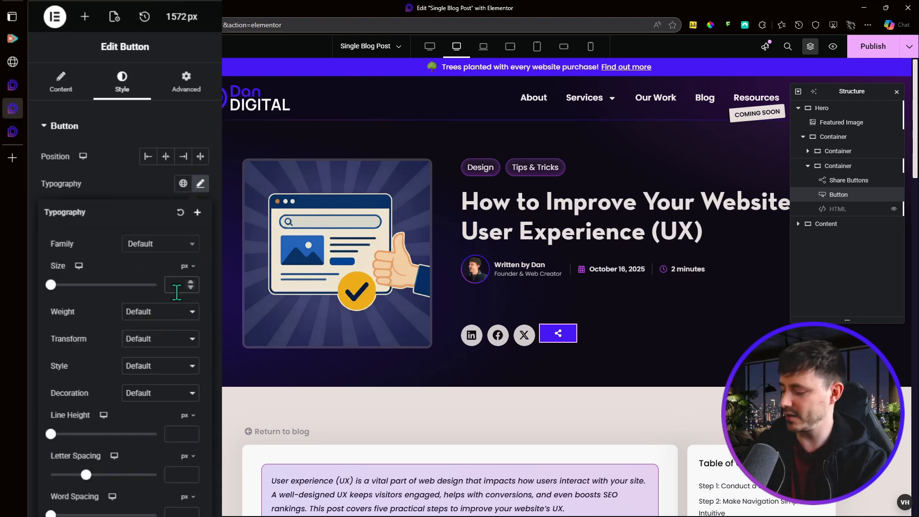
text(21)
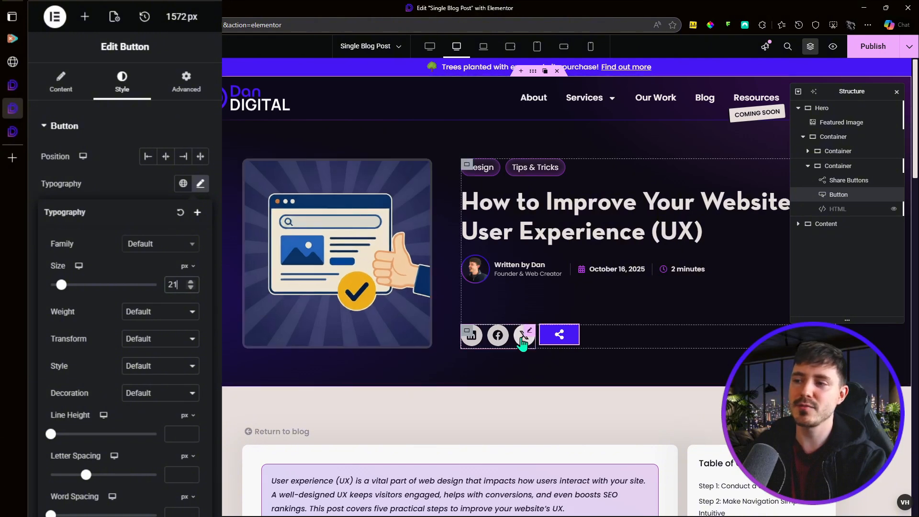
click(201, 186)
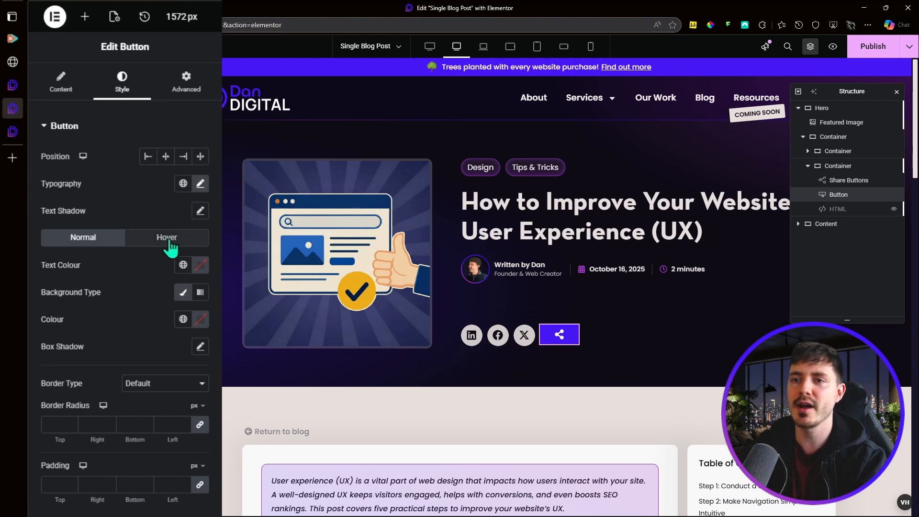
Set the share button's text colour to the global Dark (headings) and its background colour to the global Light (body)
click(183, 264)
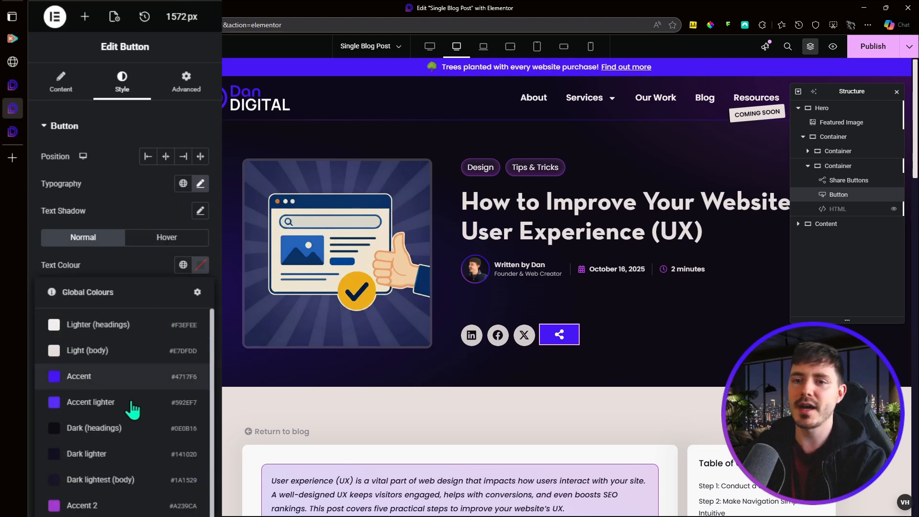
click(123, 431)
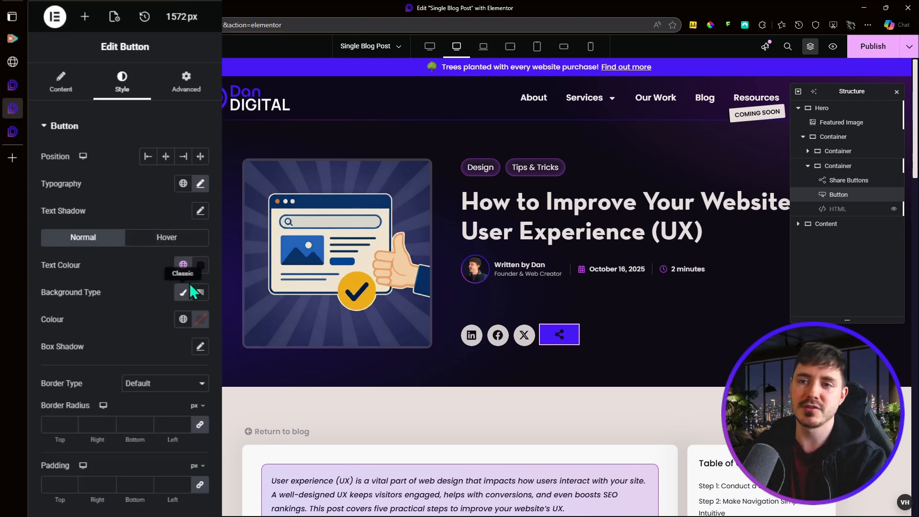
click(184, 320)
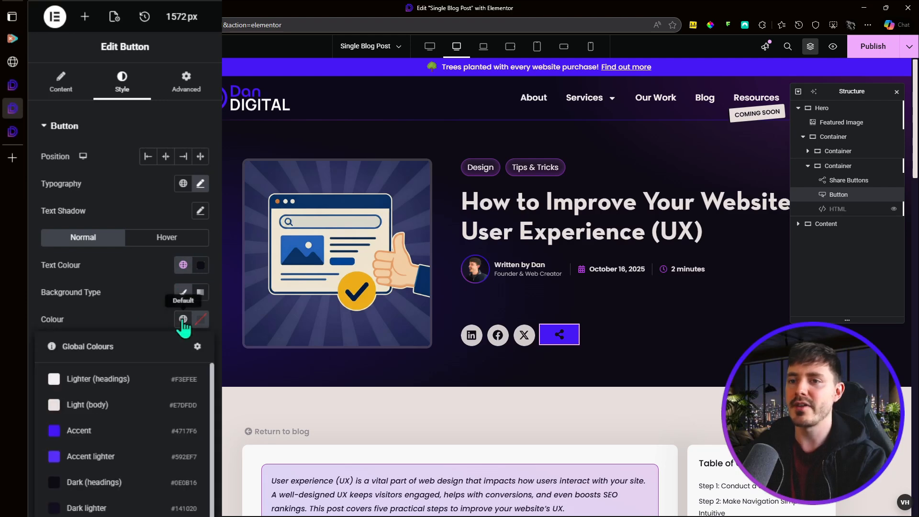
click(142, 401)
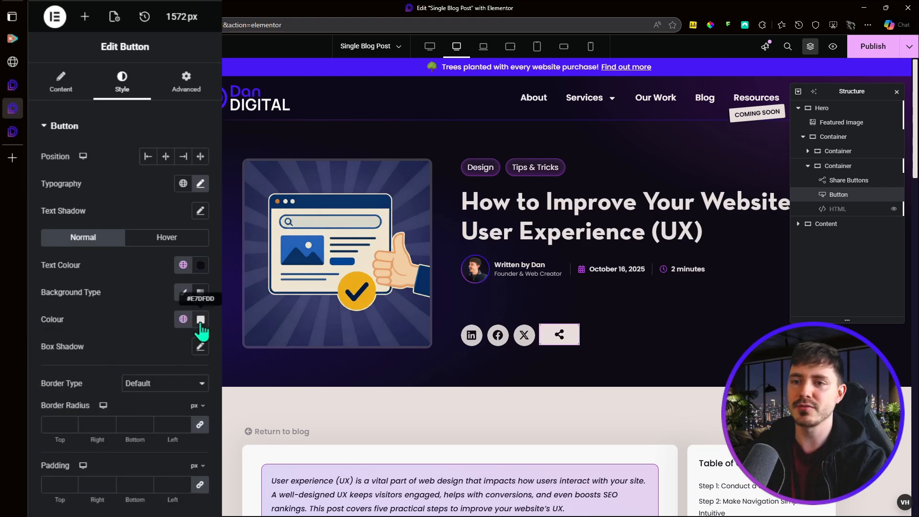
Reduce the opacity of the share button's normal background colour, setting it to rgba(231, 223, 221, 0.9)
click(200, 319)
click(248, 371)
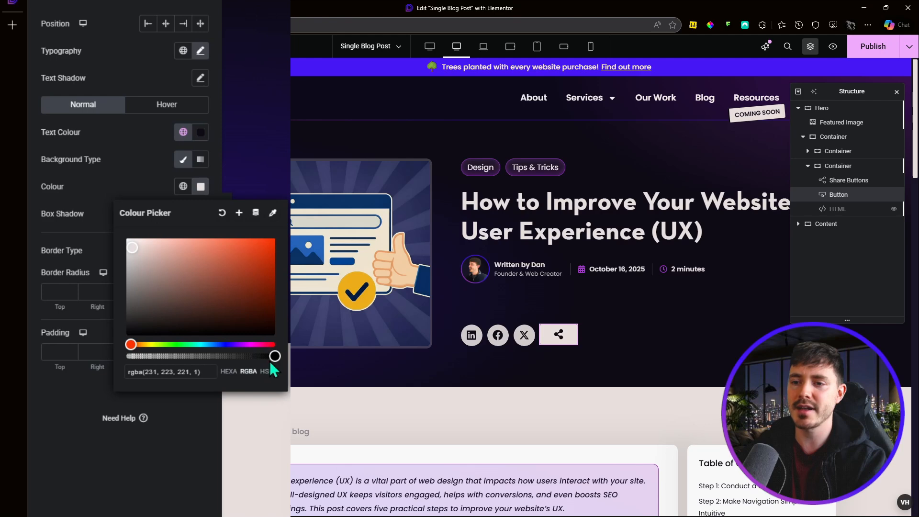
drag(274, 356, 259, 356)
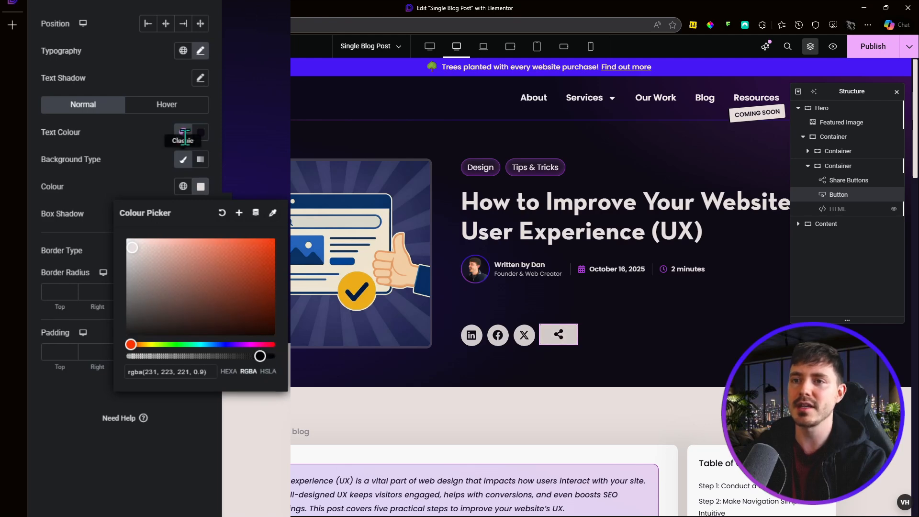
Set the share button's hover background colour to the global Light (body)
click(173, 111)
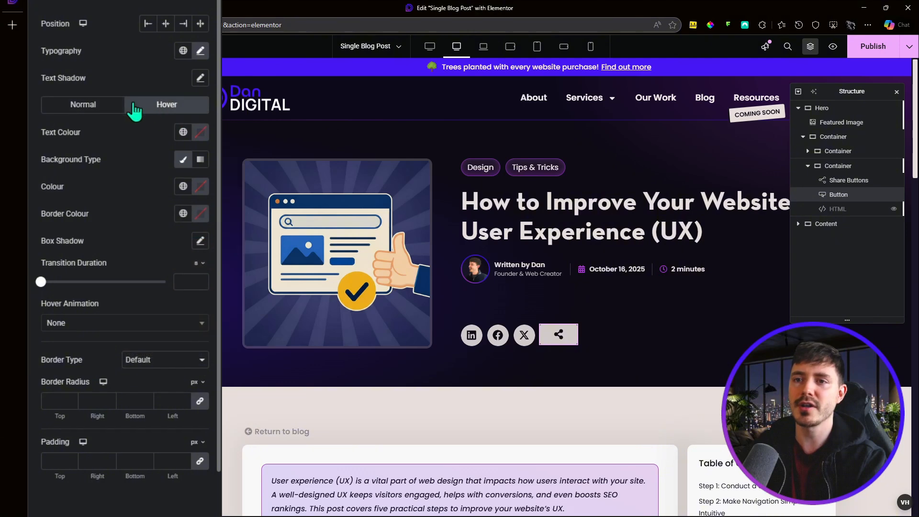
click(185, 187)
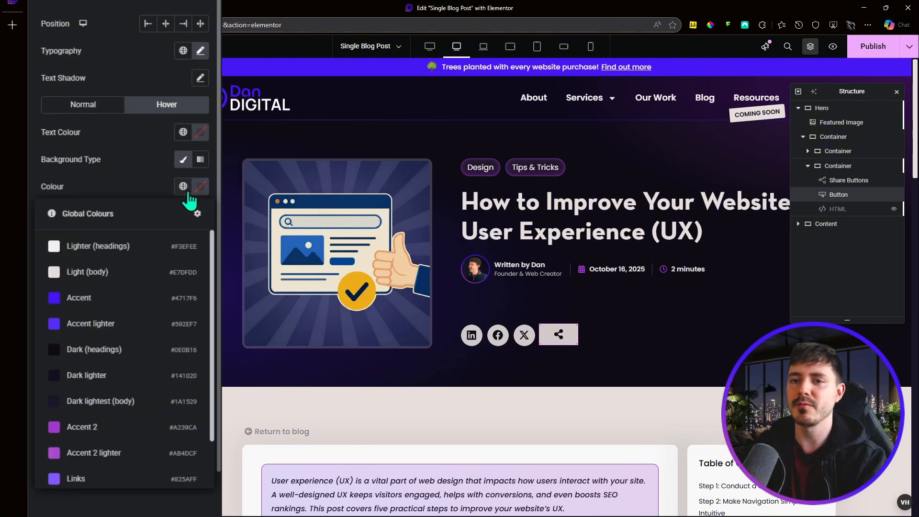
click(96, 280)
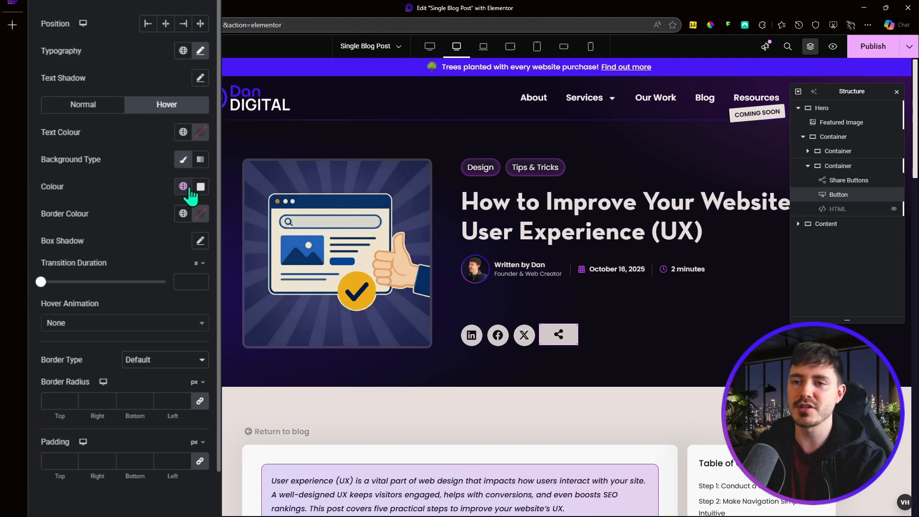
Set the share button's border radius to 50 px on all corners
scroll(114, 241, down, 1)
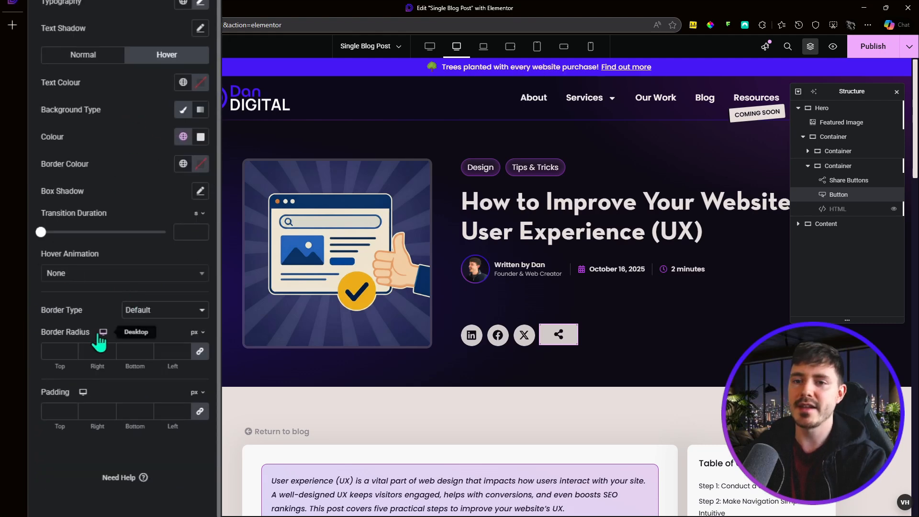
click(56, 351)
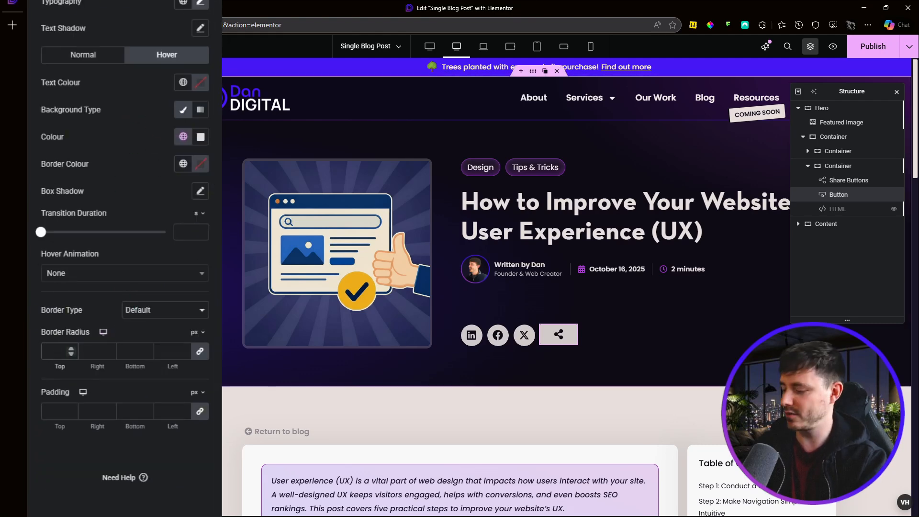
text(50)
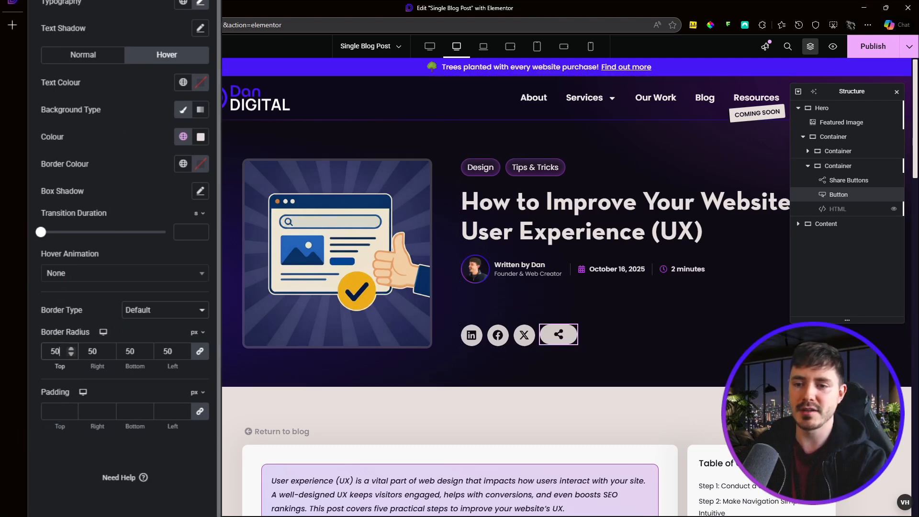
Unlink the share button's padding values and set top 12, right 13, bottom 12 and left 11 px
click(200, 411)
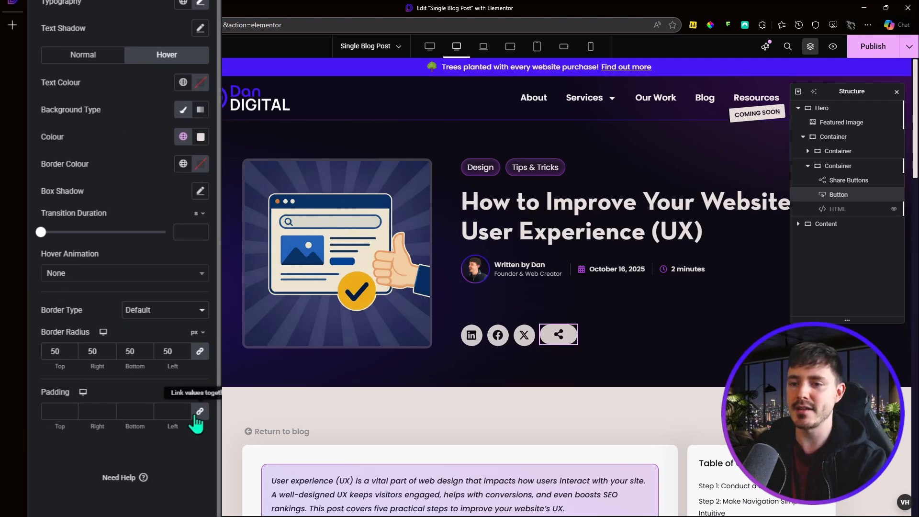
click(45, 412)
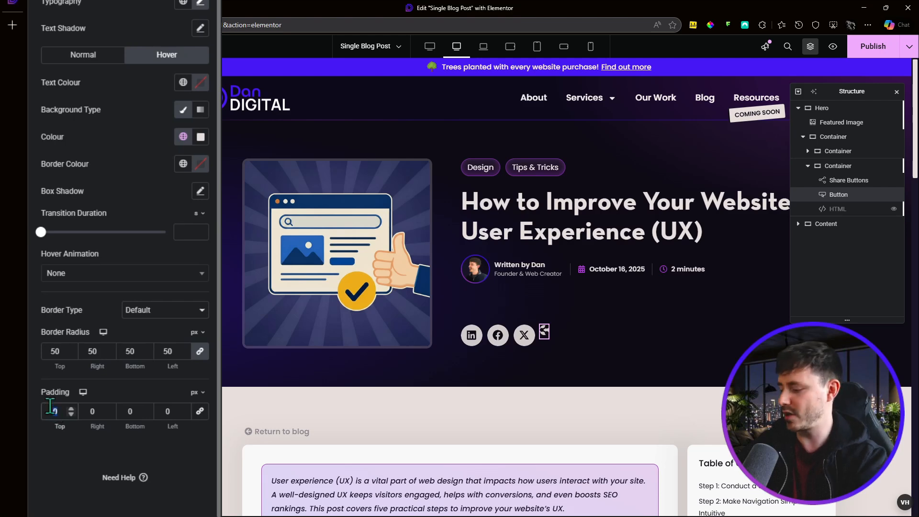
text(12)
click(120, 411)
text(-1)
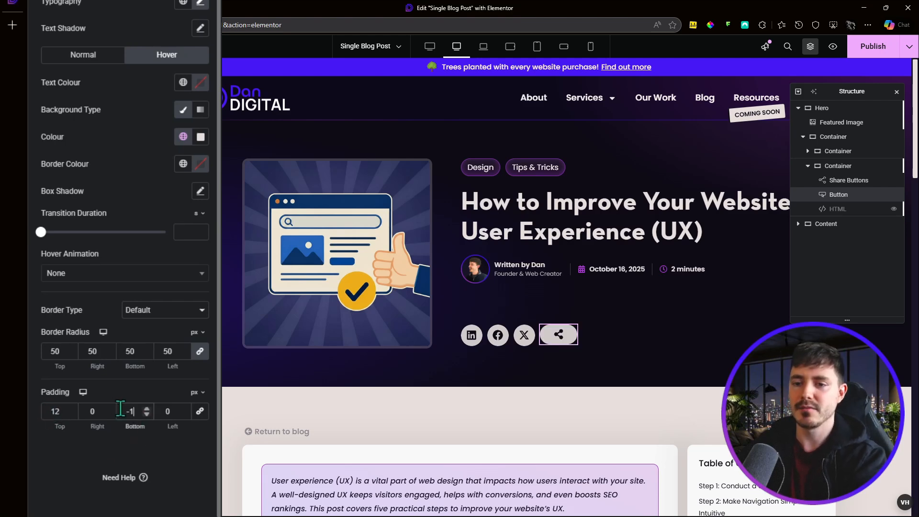
text(12)
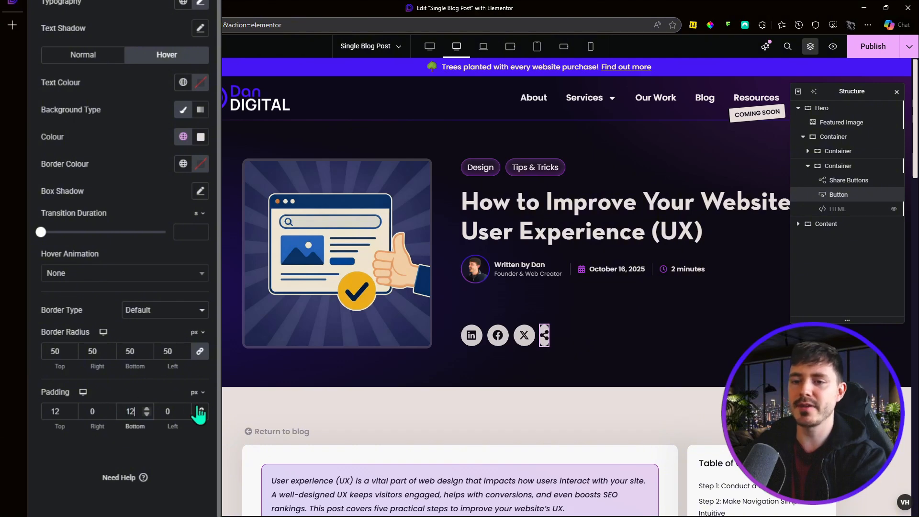
click(98, 411)
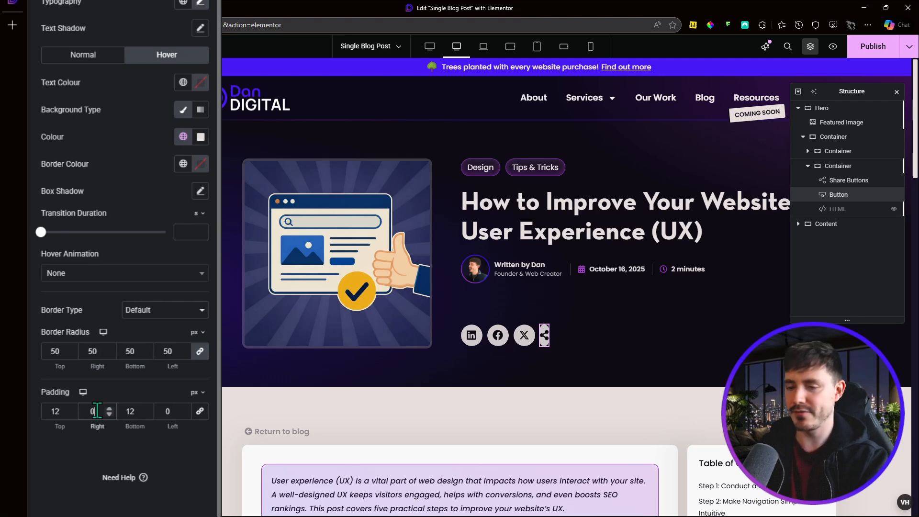
text(12)
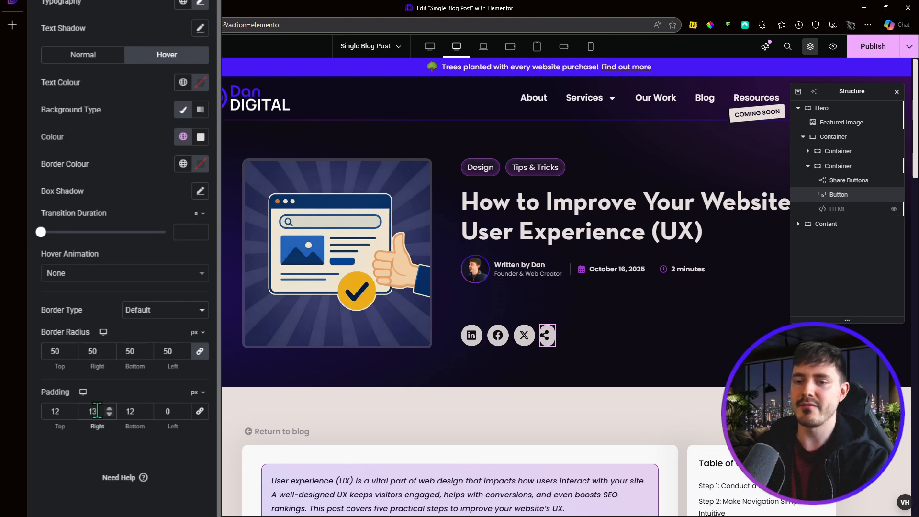
click(175, 412)
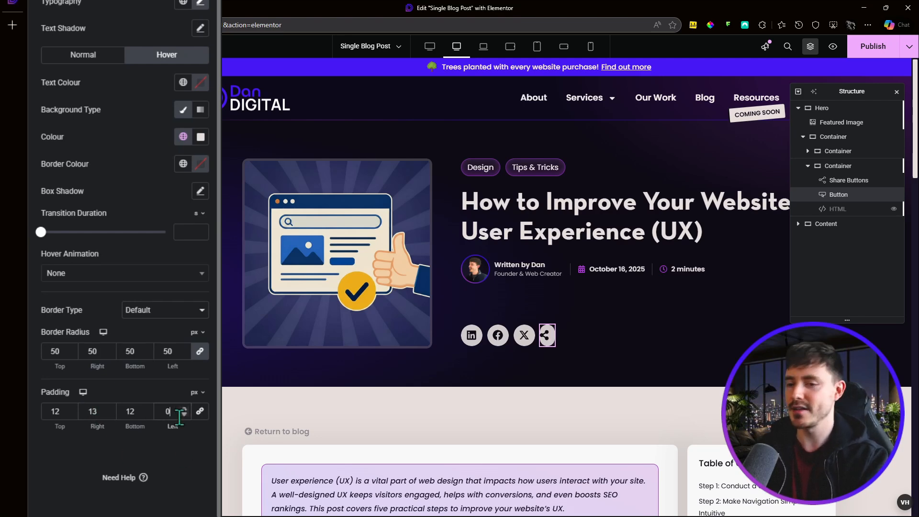
text(11)
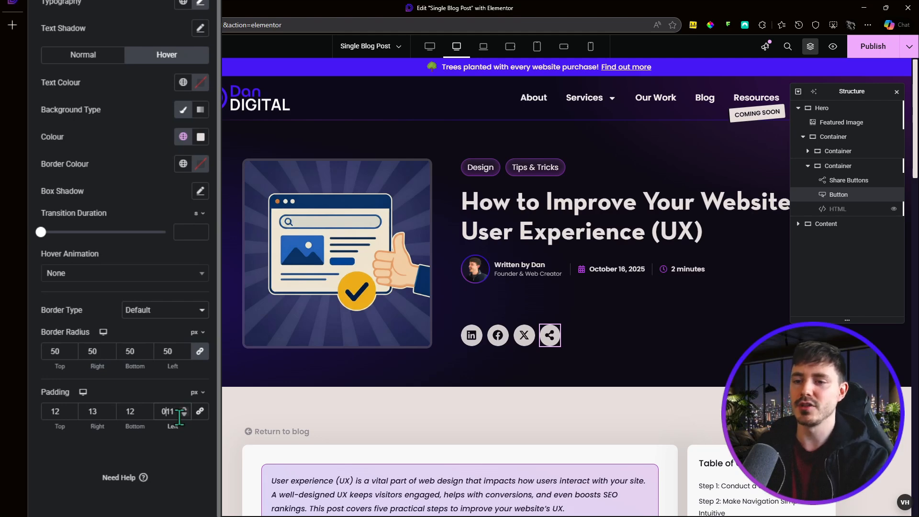
key(BackSpace)
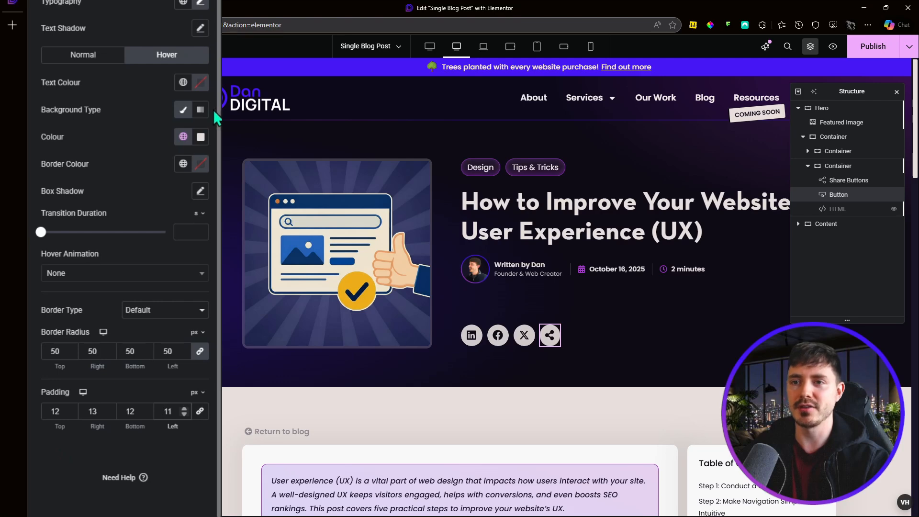
click(200, 3)
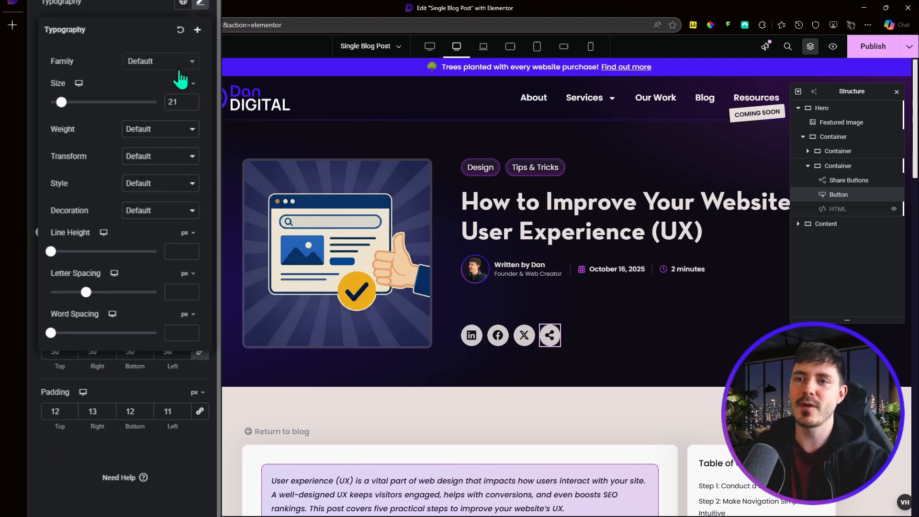
click(200, 5)
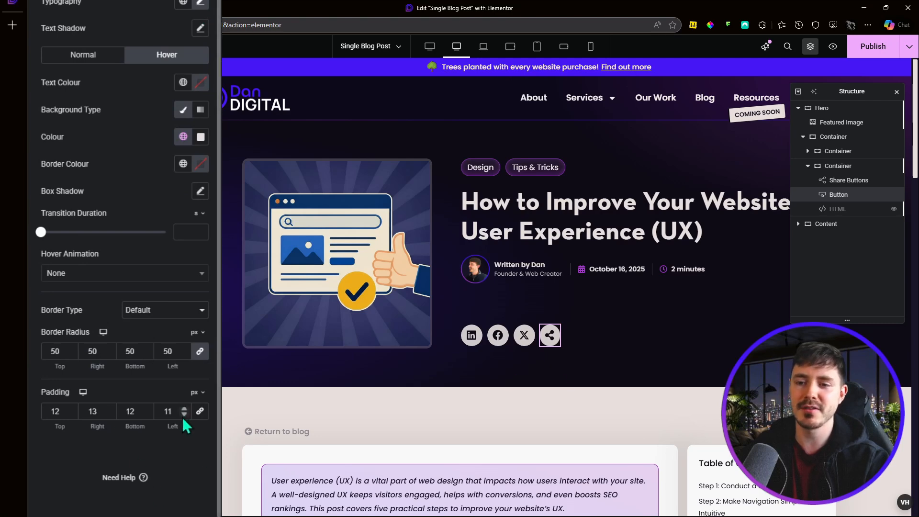
click(208, 7)
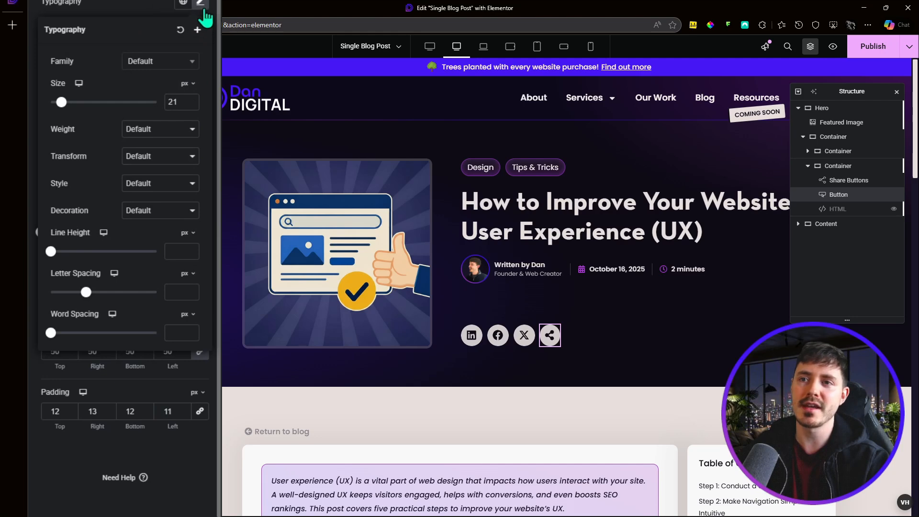
click(201, 5)
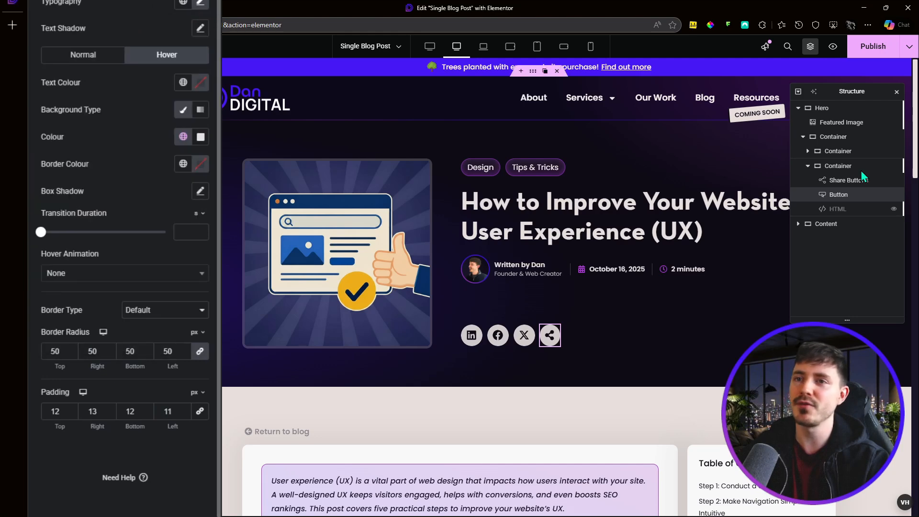
Publish the template changes and reload the live blog post
click(889, 53)
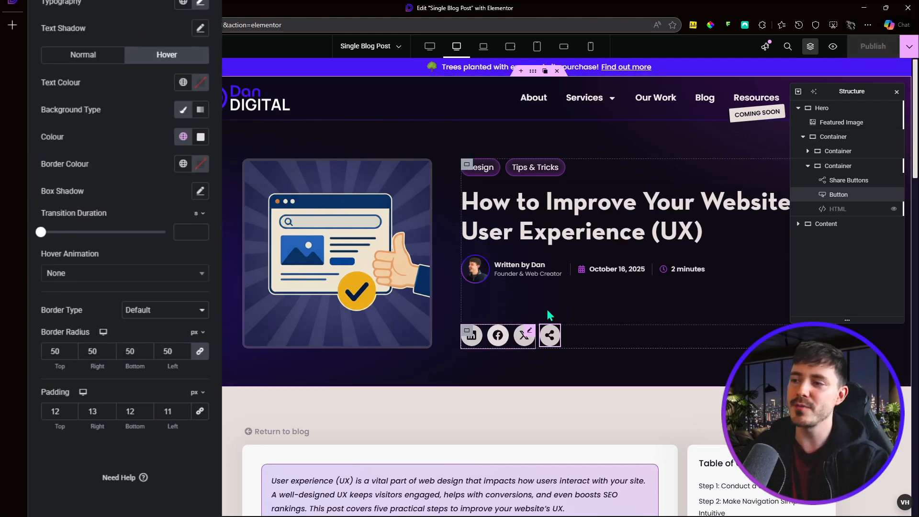
click(12, 131)
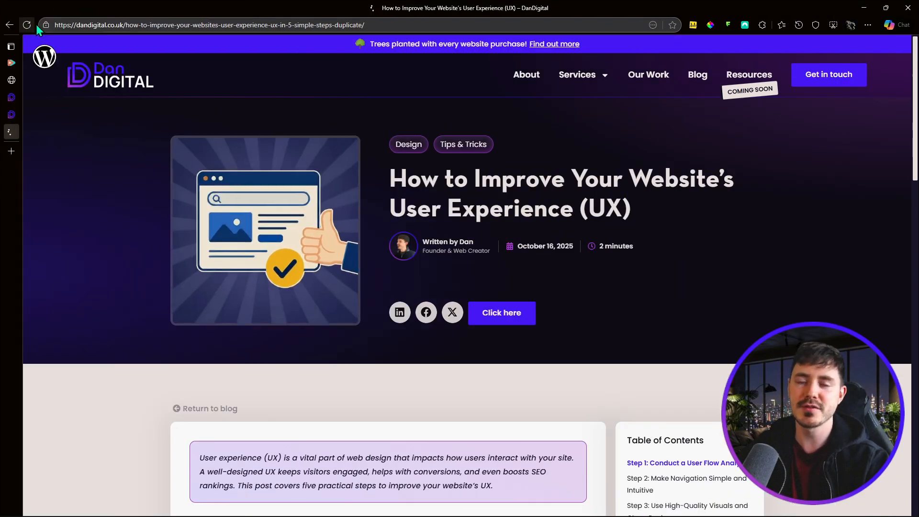
Measure the X, Facebook and custom share icons on the live post with the Measuremate extension
click(692, 25)
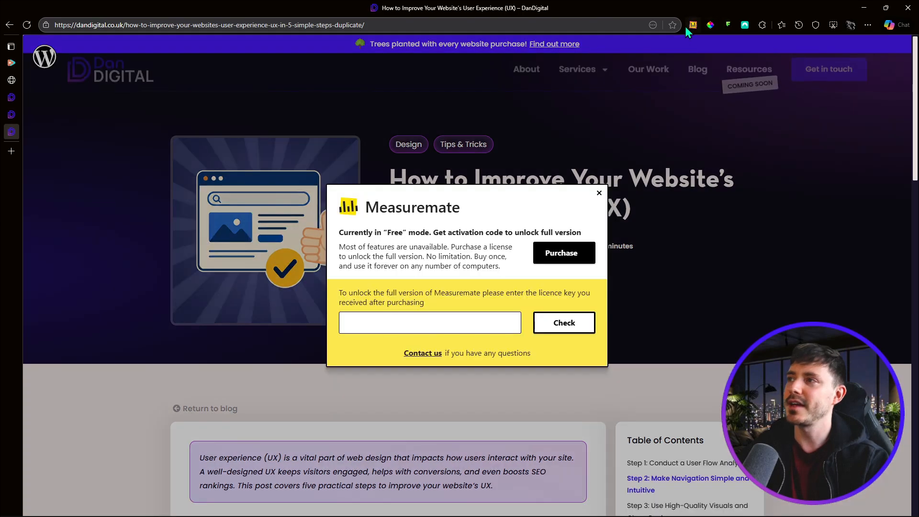
click(599, 194)
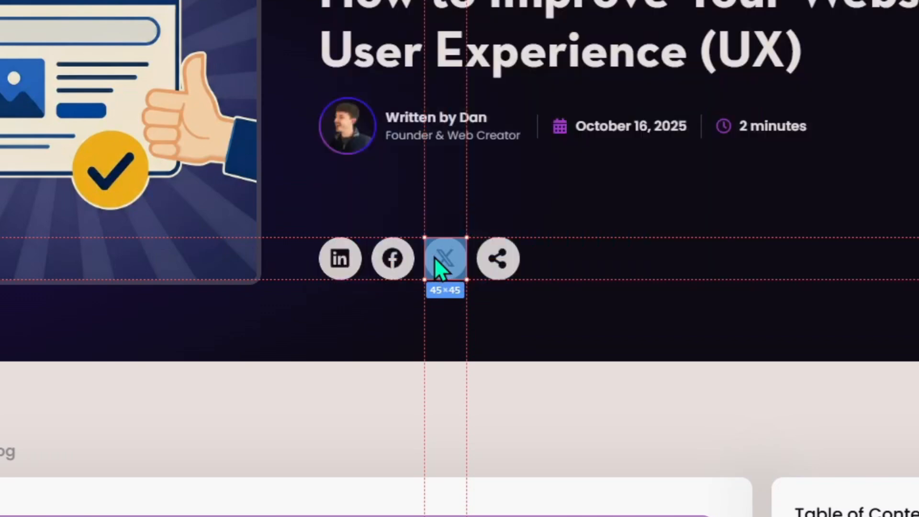
click(411, 245)
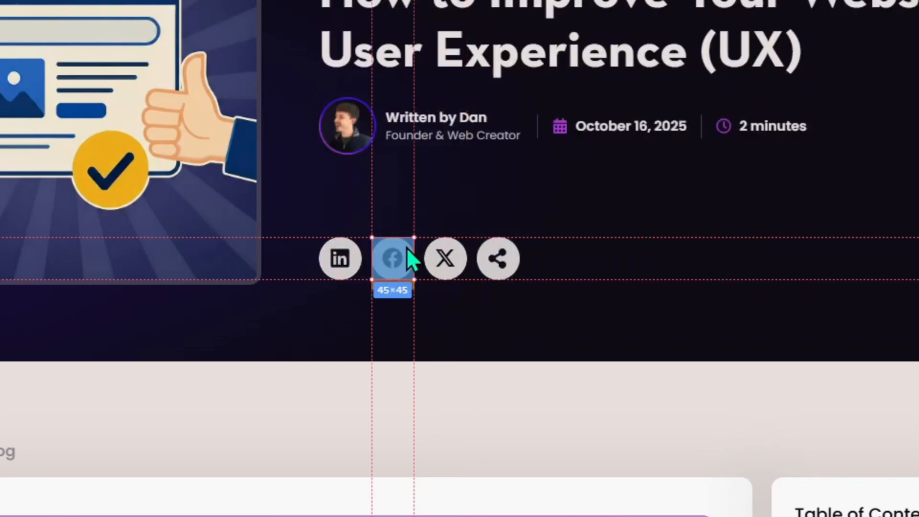
click(482, 264)
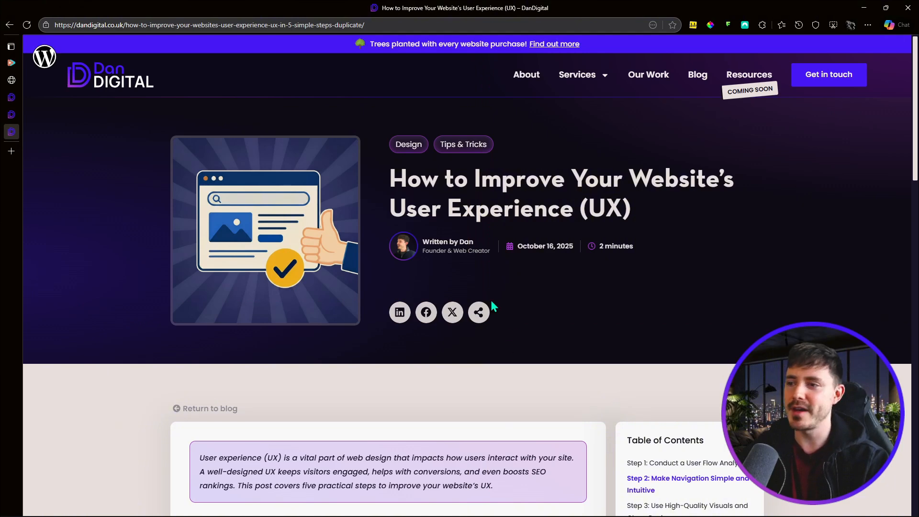
Test the custom share button on the live post and dismiss the native share dialog
click(478, 312)
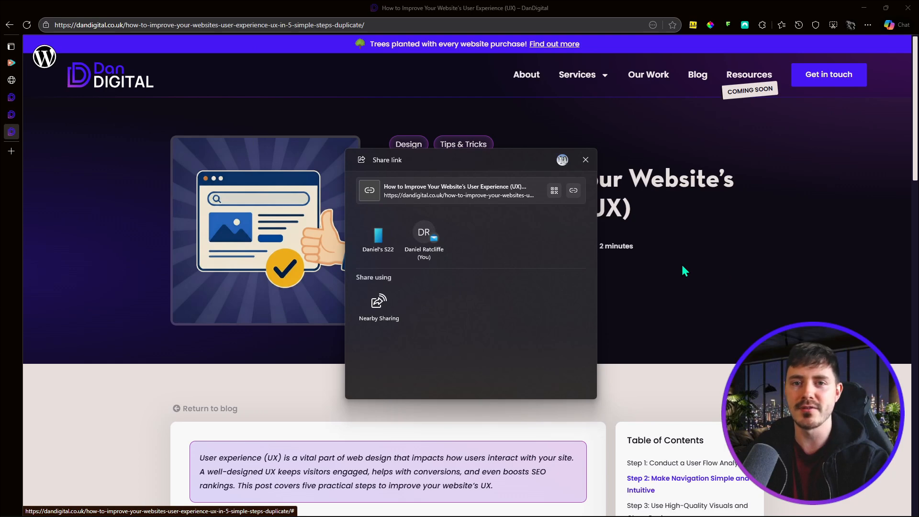
click(586, 160)
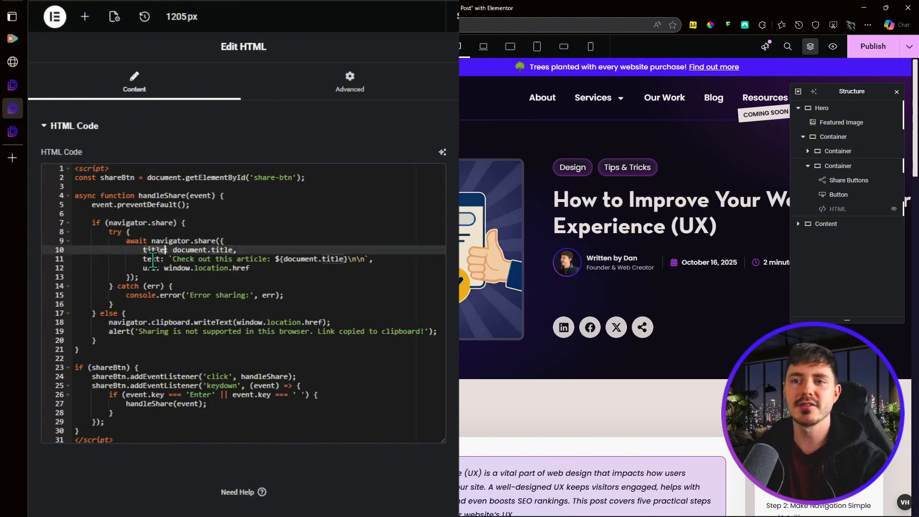
Examine the title, text and url properties of the navigator.share call in the HTML widget's script
click(161, 259)
click(384, 261)
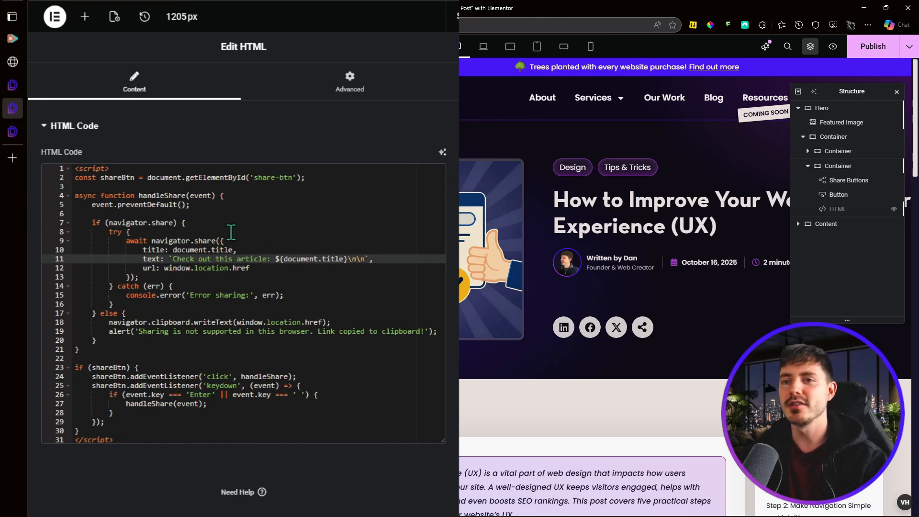
drag(172, 250, 245, 251)
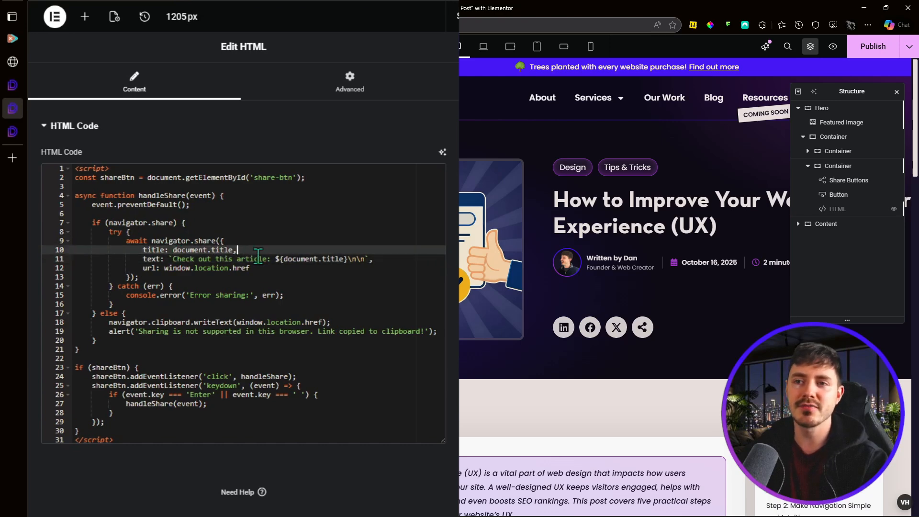
click(291, 269)
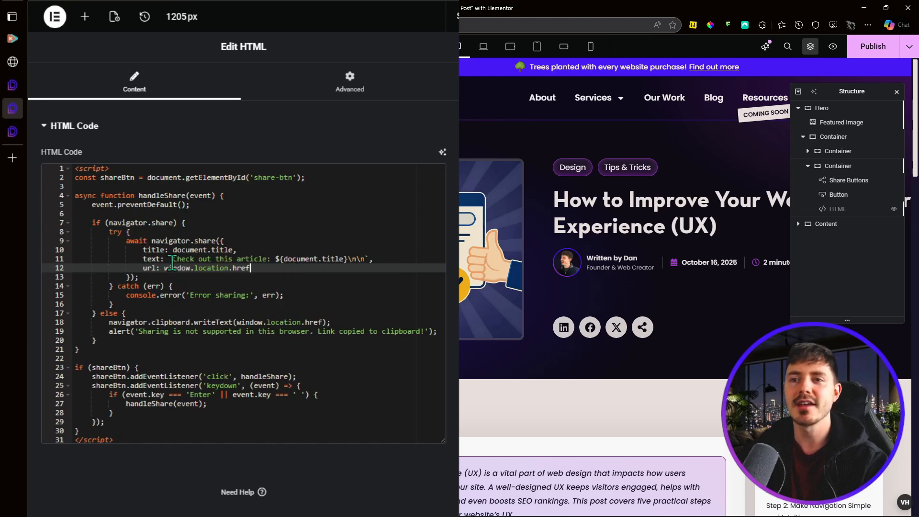
drag(172, 262, 271, 263)
click(320, 288)
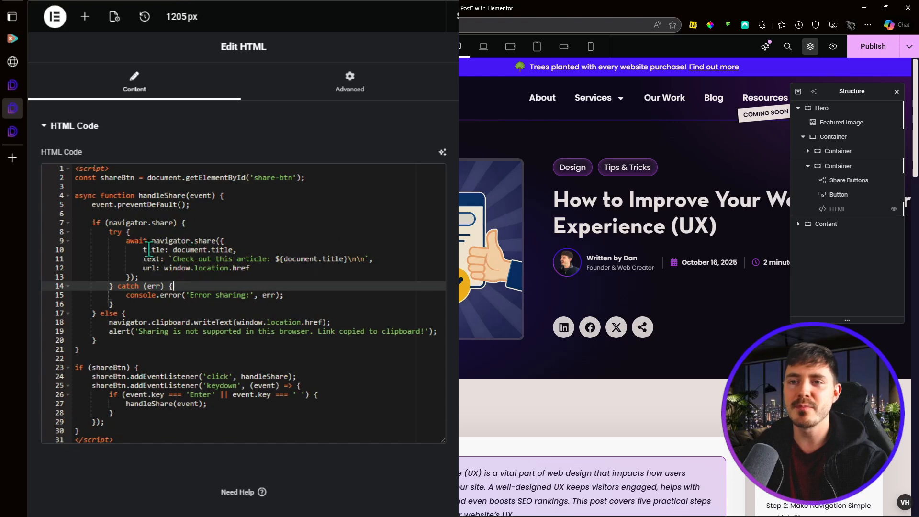
click(387, 259)
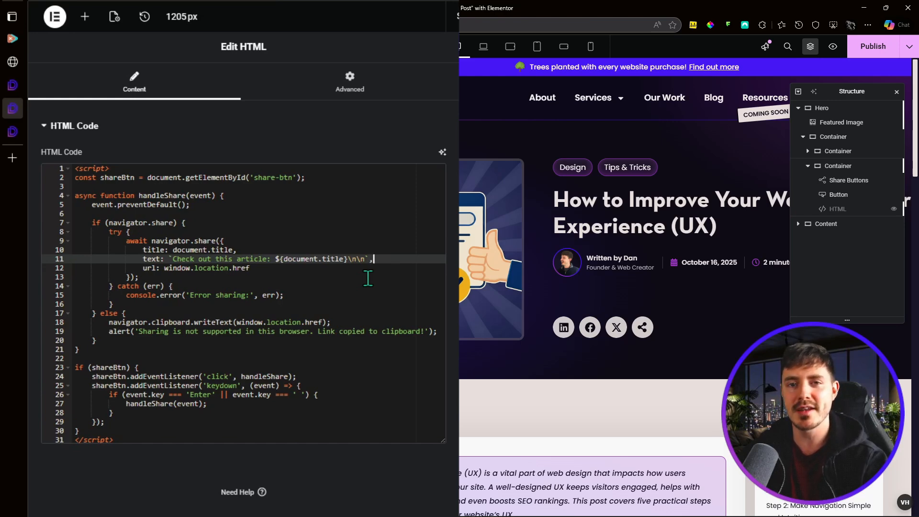
click(167, 250)
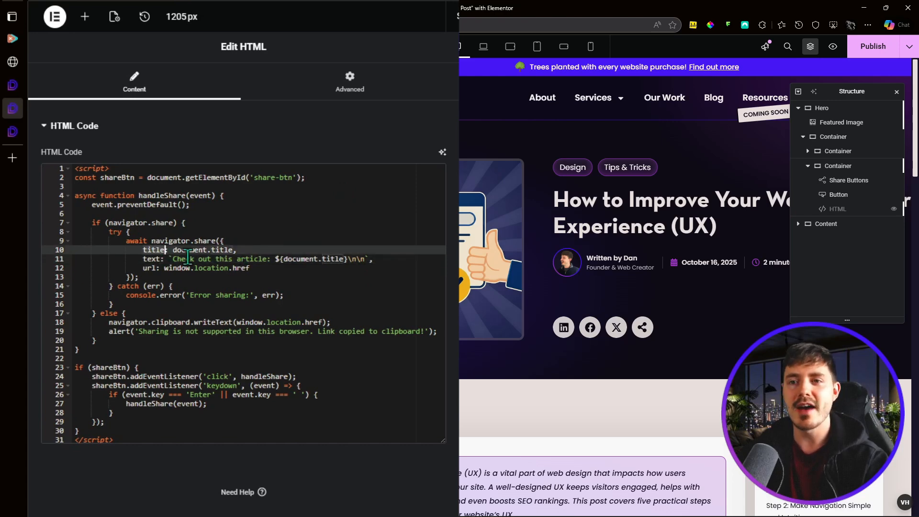
Review the share message line with its document.title placeholder and the window.location.href line in the HTML widget's script
click(327, 259)
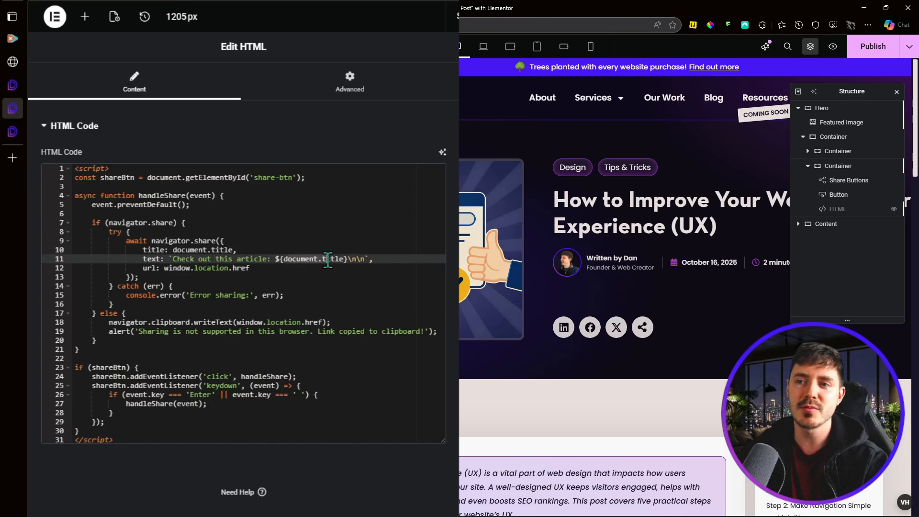
click(161, 260)
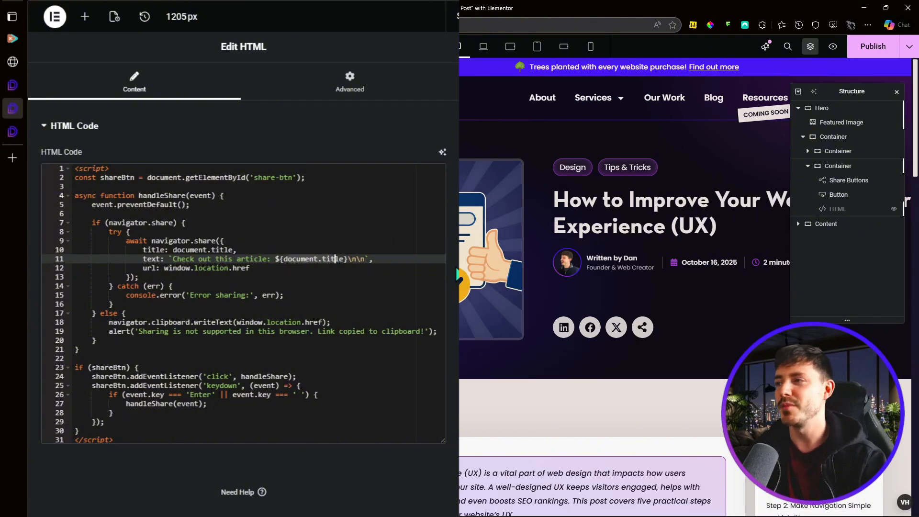
click(296, 269)
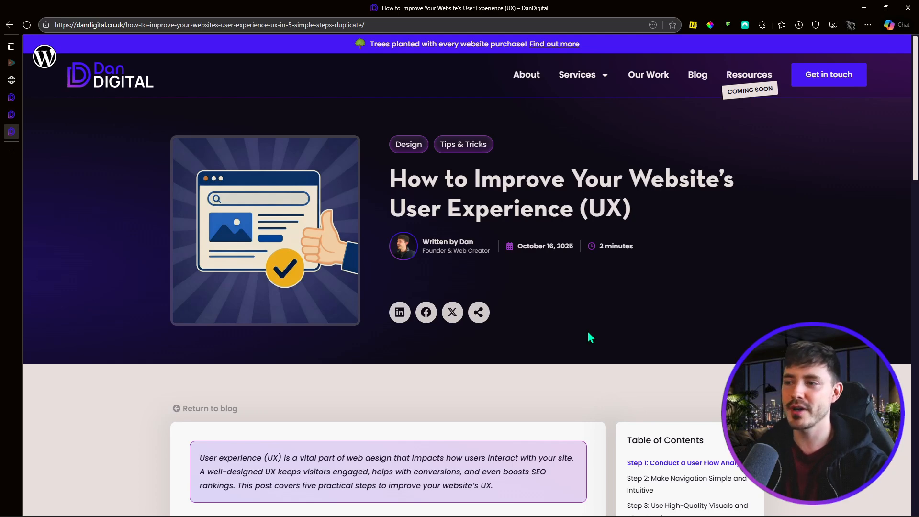
Open the native share dialog from the live post's custom share icon, look through the available sharing apps and close it
click(479, 312)
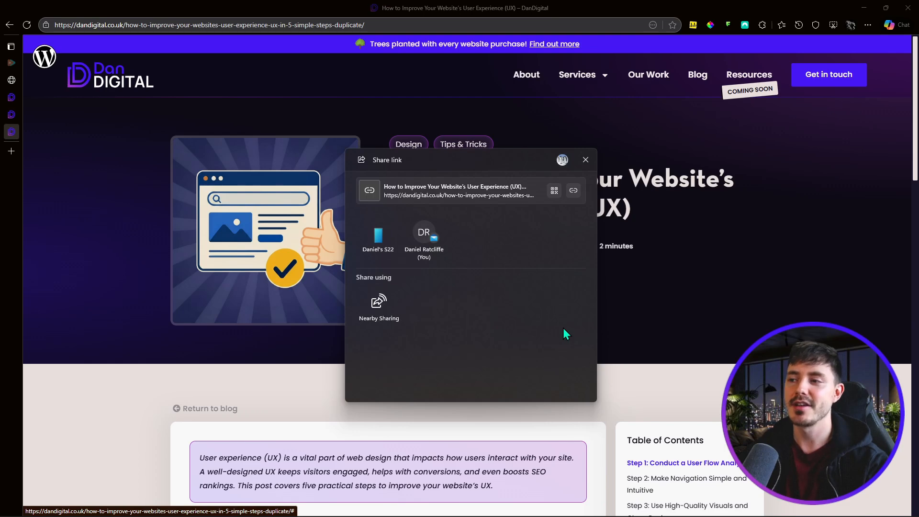
scroll(553, 323, down, 3)
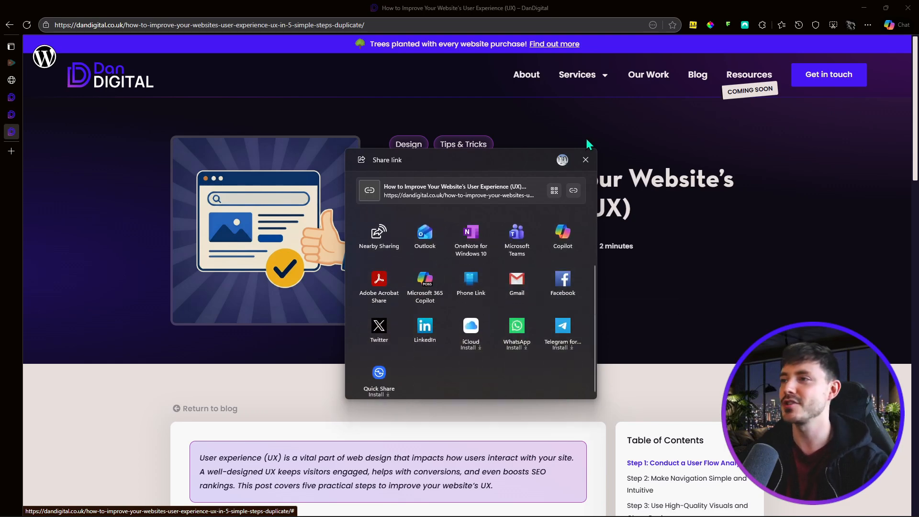
click(586, 159)
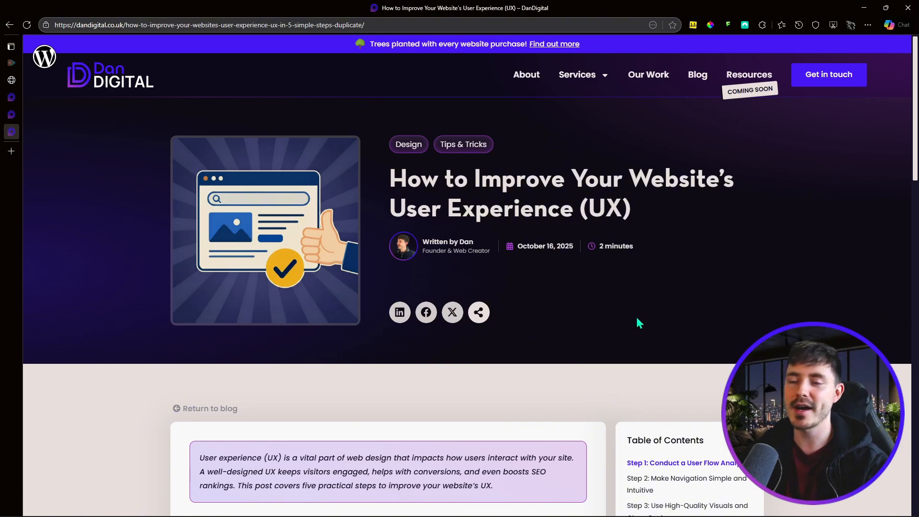